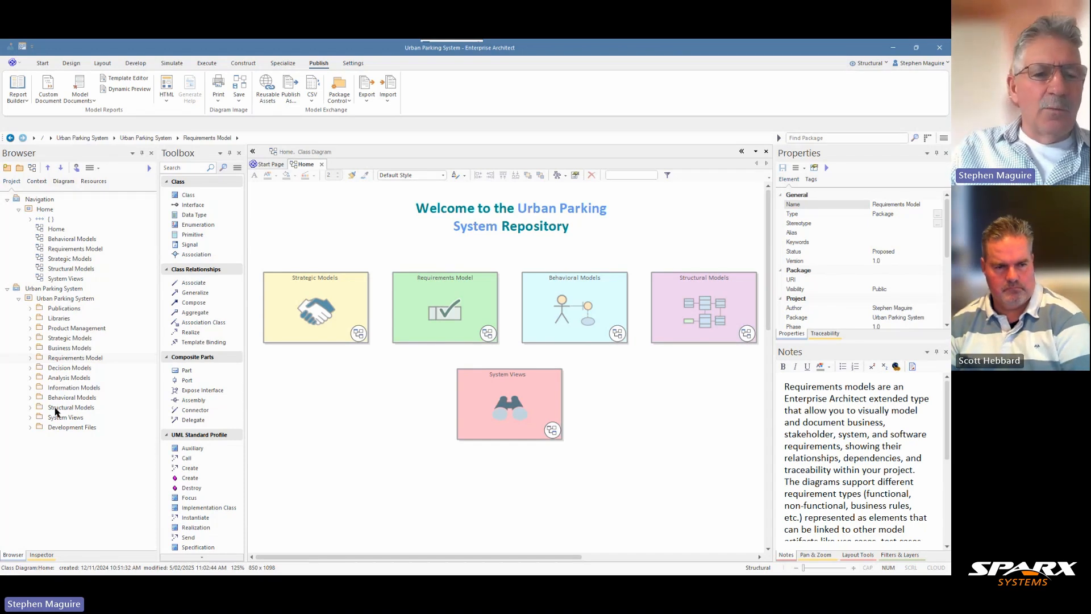
Open the baseline manager for the Class Model package under Structural Models
click(30, 408)
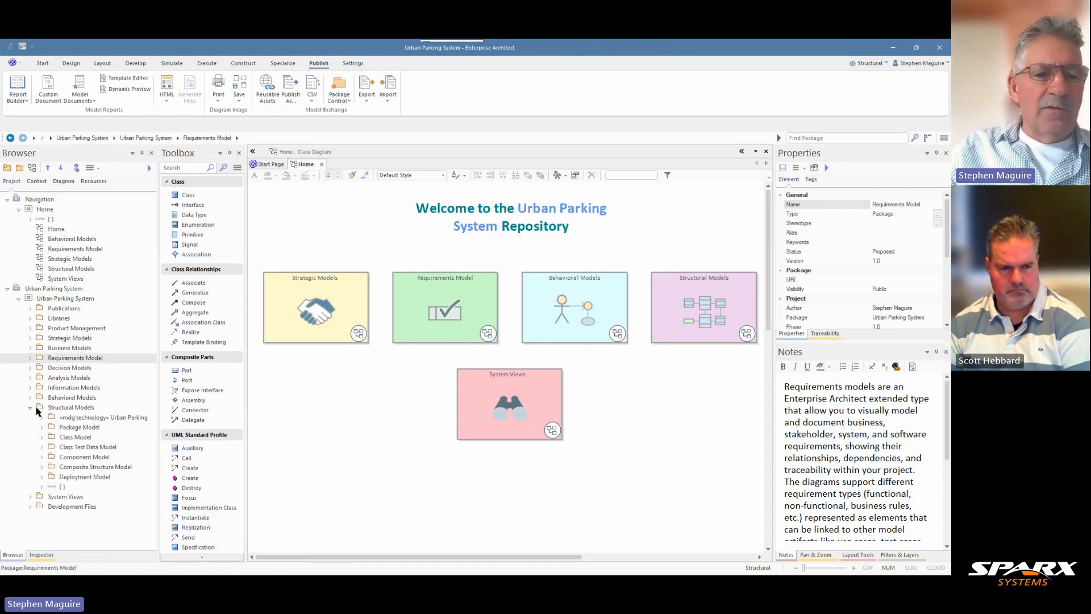
click(42, 436)
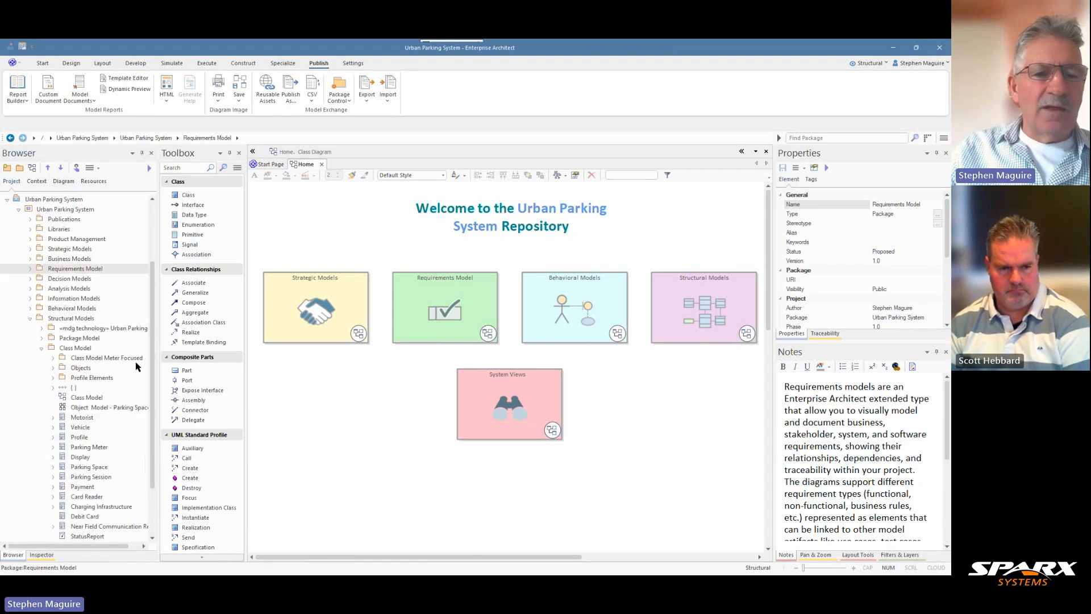
drag(159, 382, 178, 382)
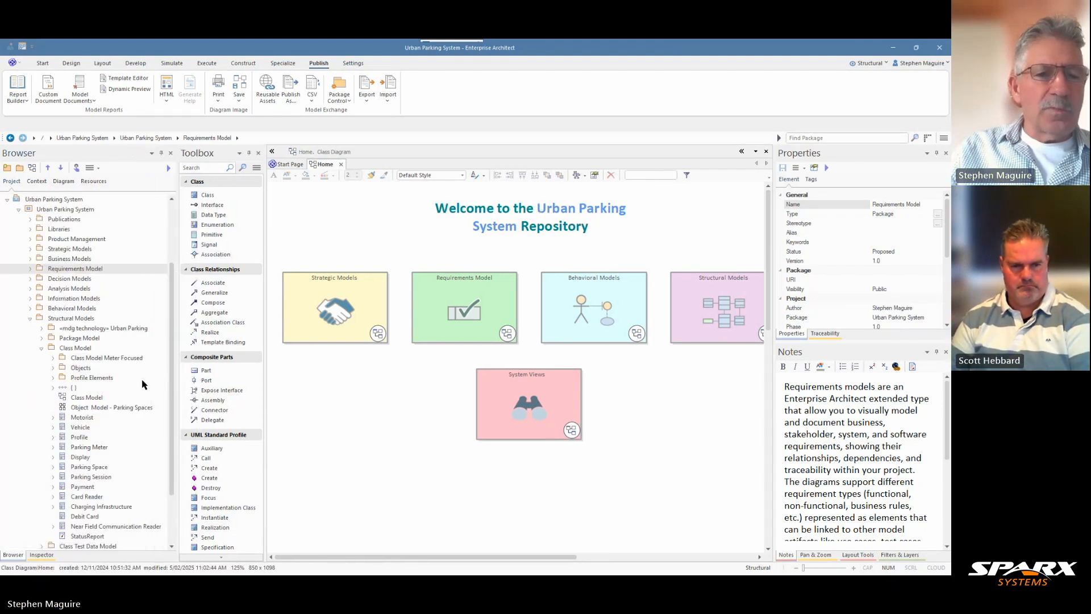
click(69, 349)
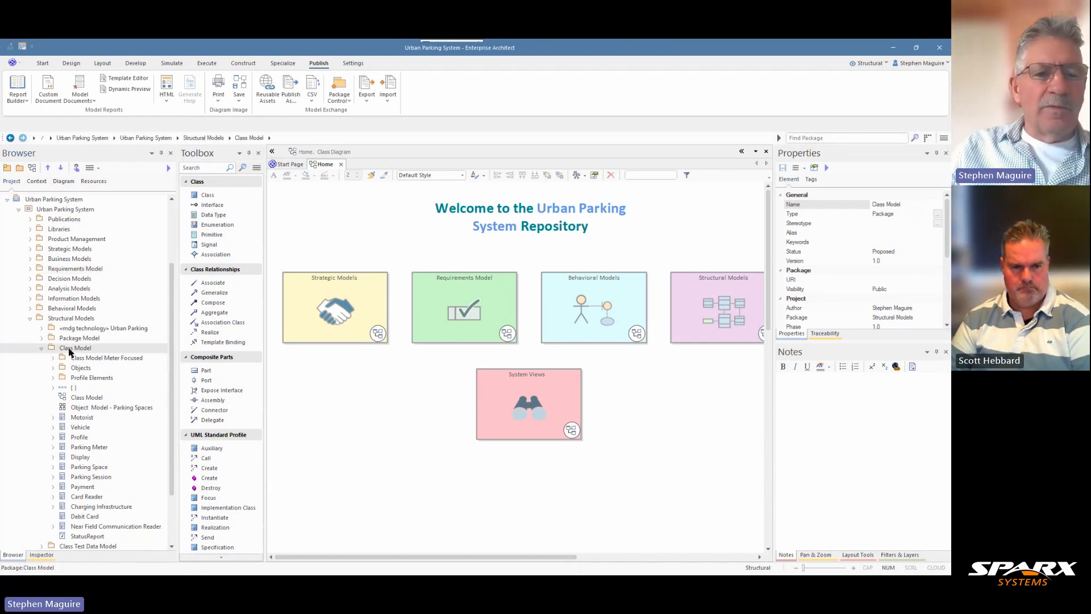
click(69, 64)
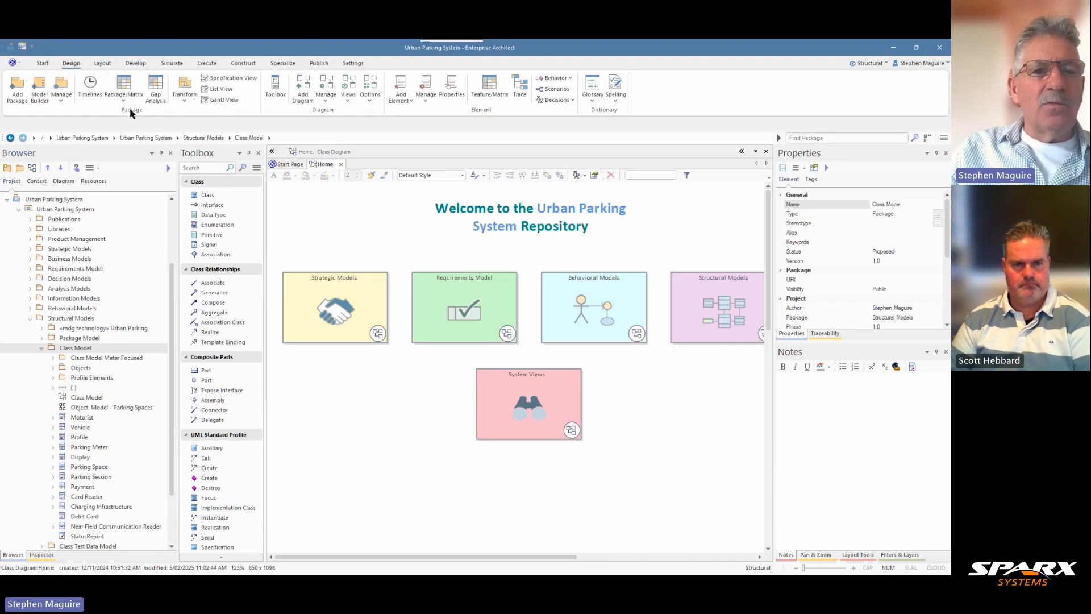
click(61, 101)
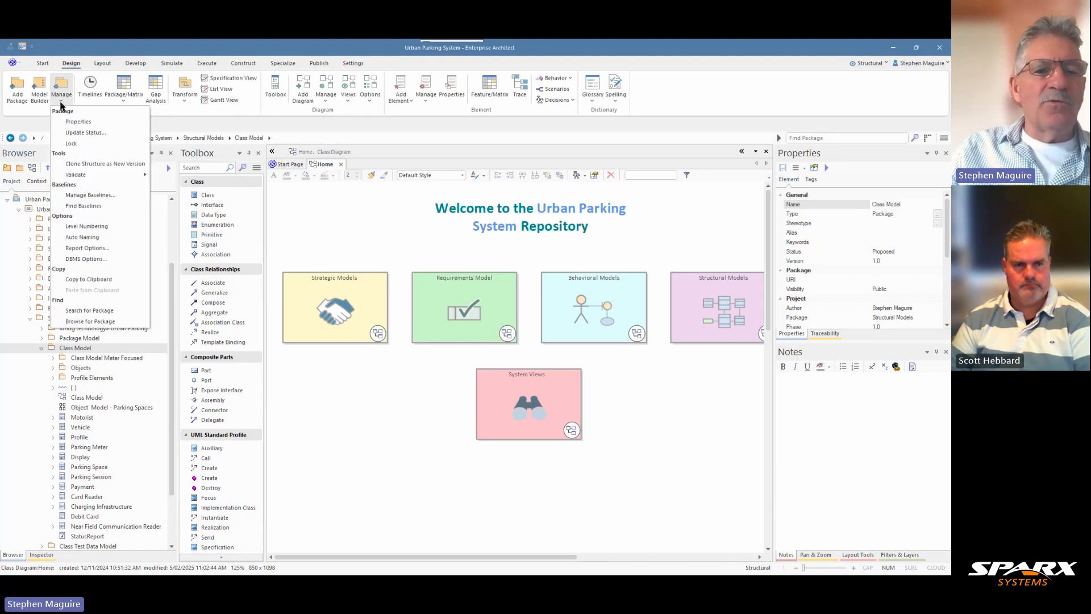
click(83, 196)
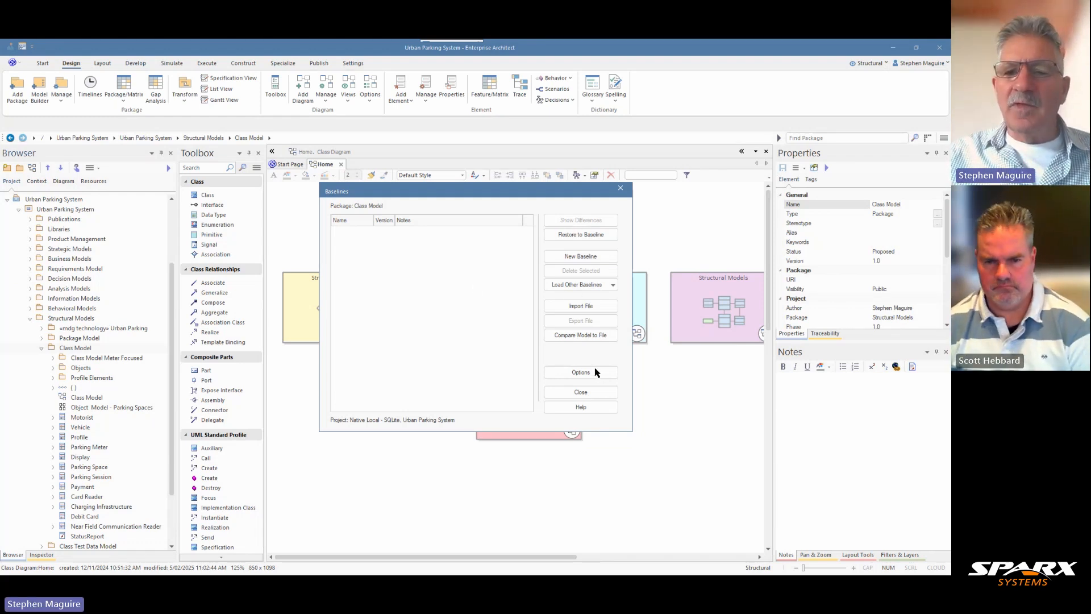
Create a Class Model baseline with version 1.0, sub-packages included, and "After Domain Workshop" added at the start of the note
click(582, 260)
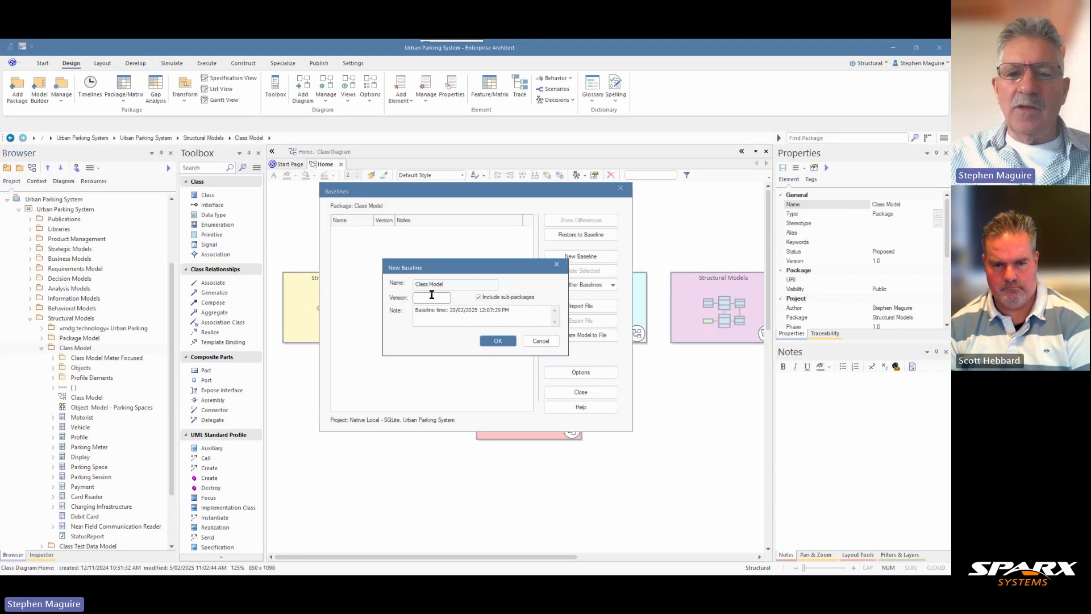
text(1)
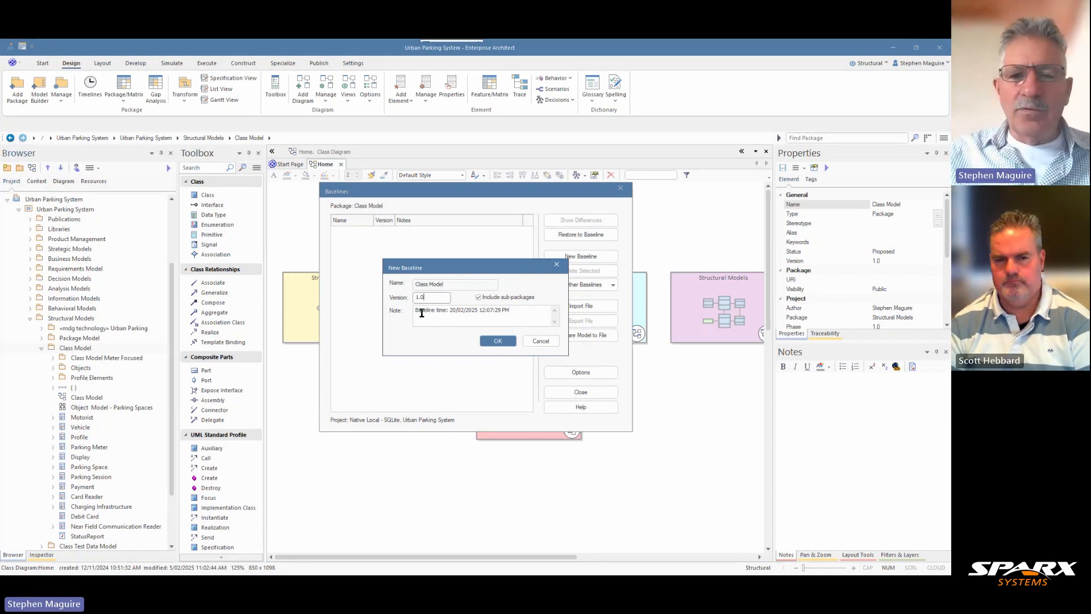
click(417, 310)
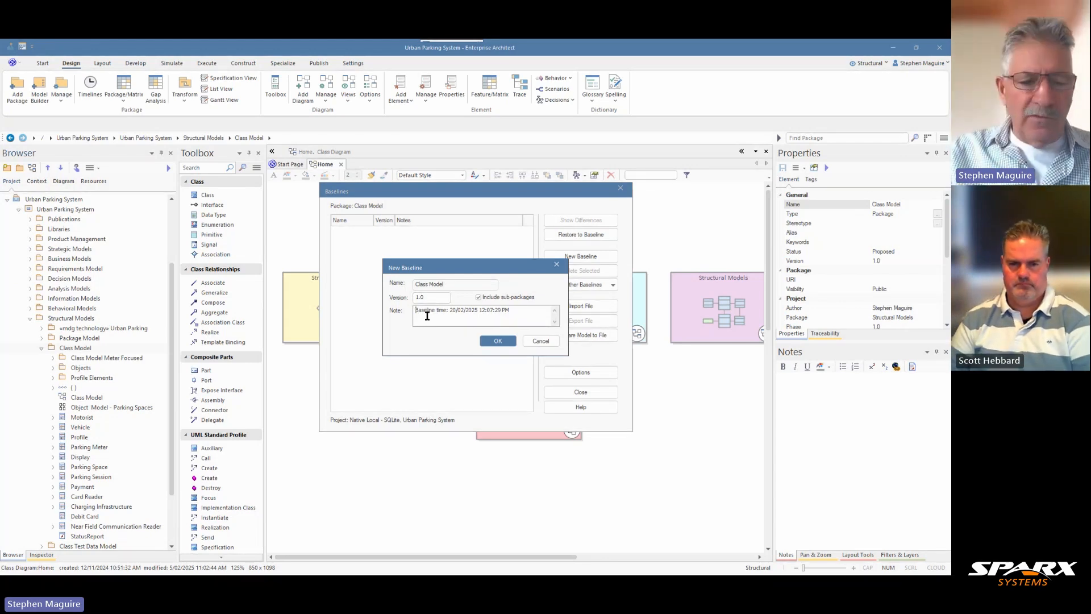
text(After )
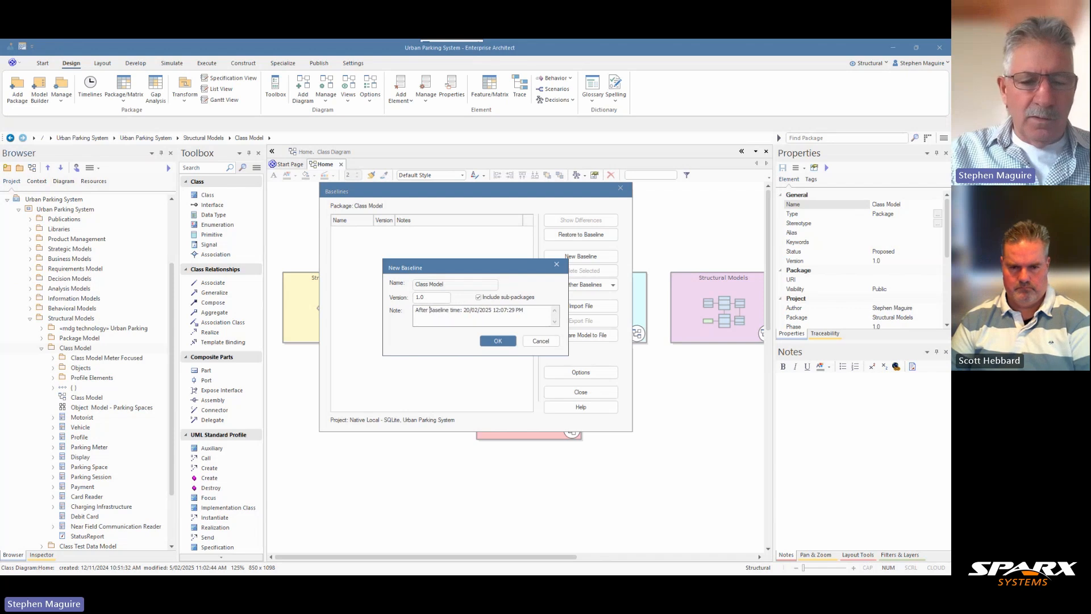
text(Domain )
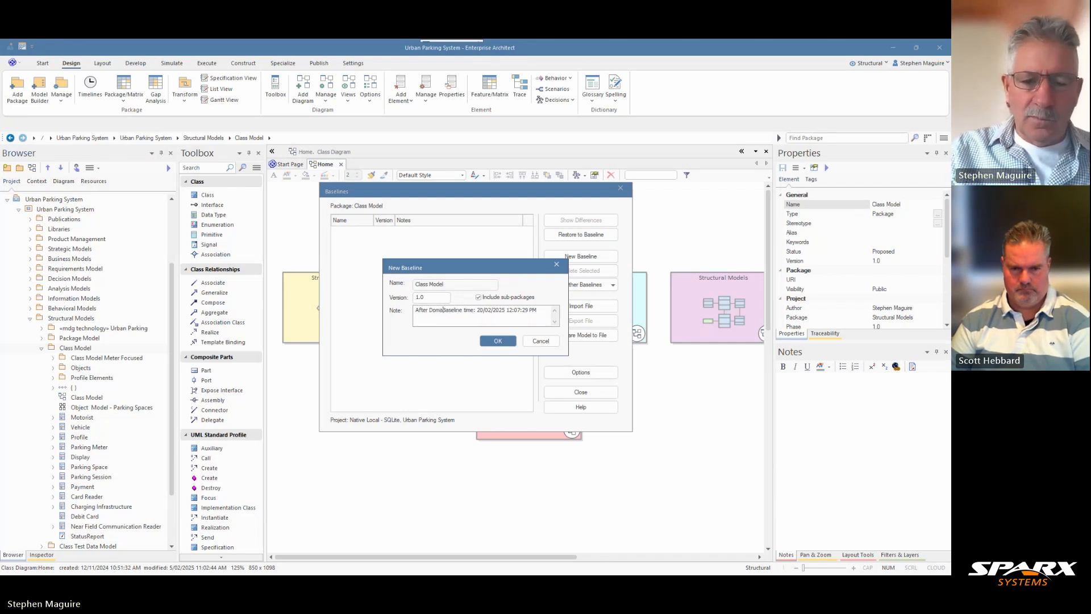
text(Workshop Baseline)
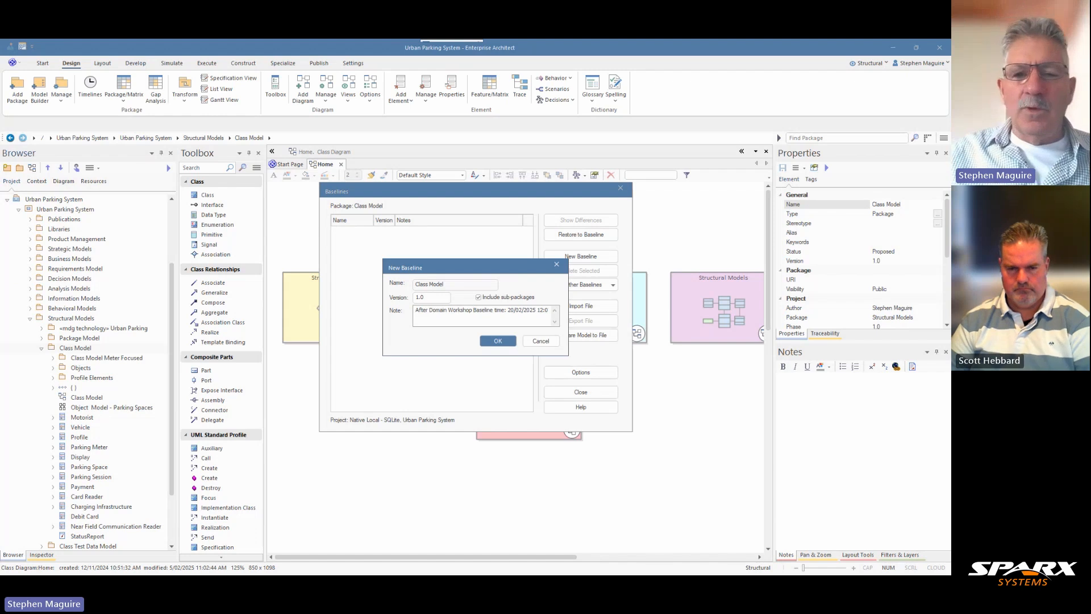
click(496, 341)
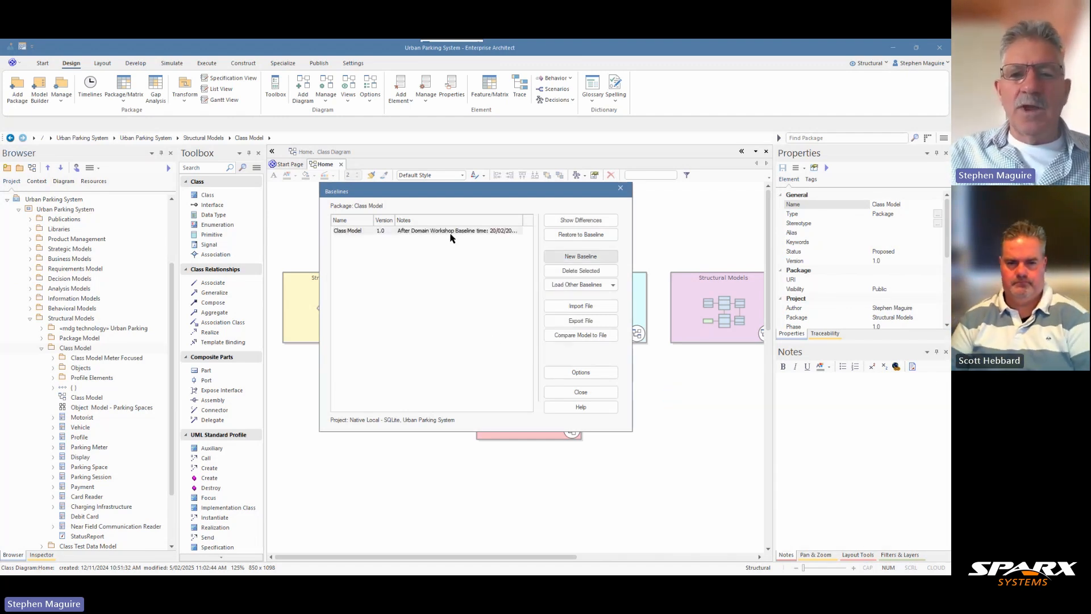
Show the differences between the Class Model package and its 1.0 baseline, and close the comparison
click(450, 232)
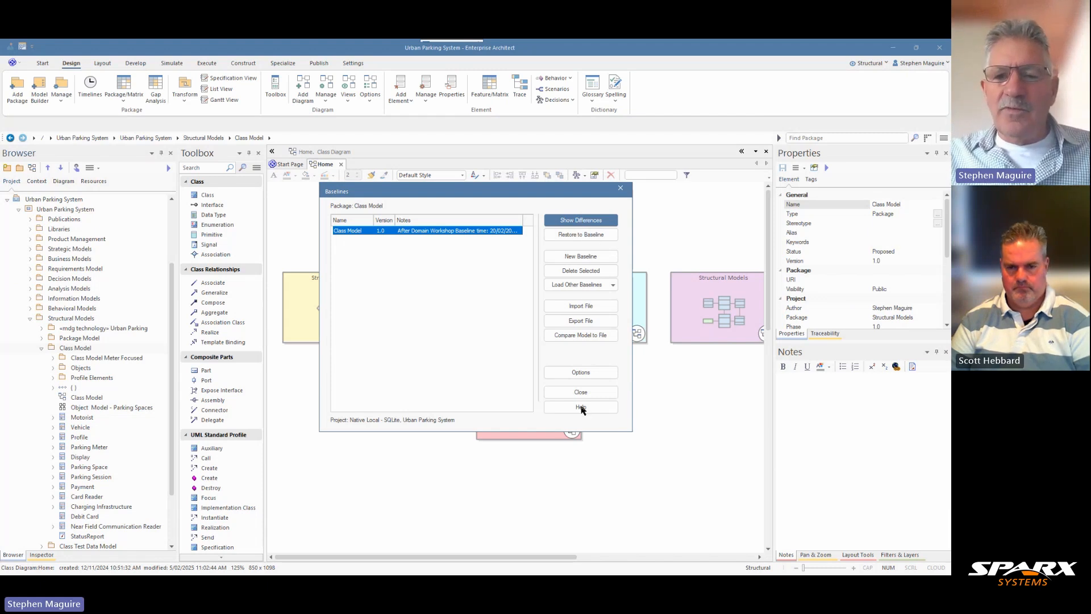
click(584, 222)
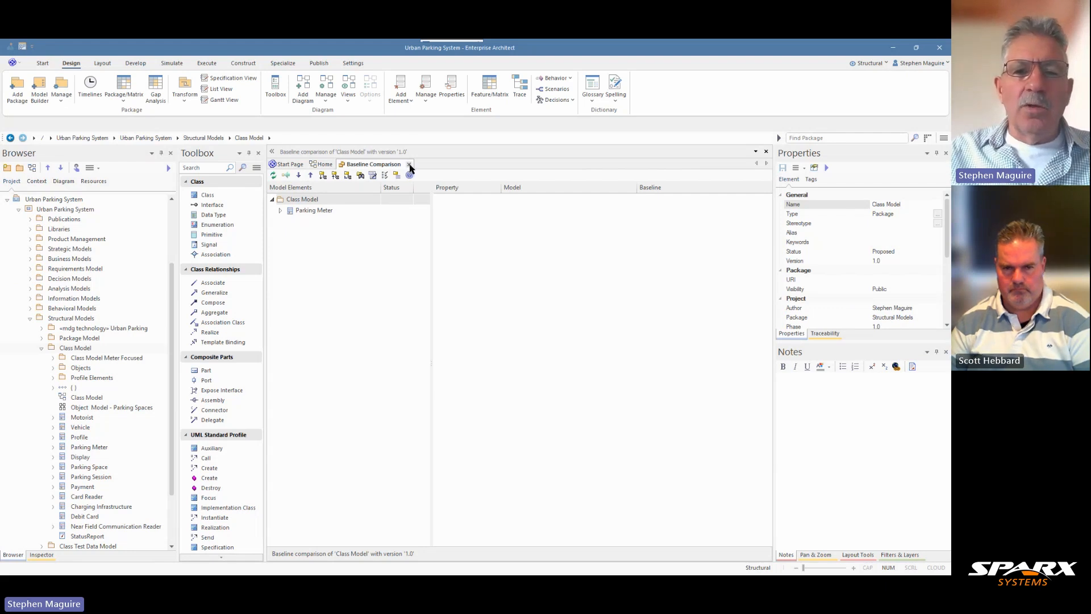
click(409, 165)
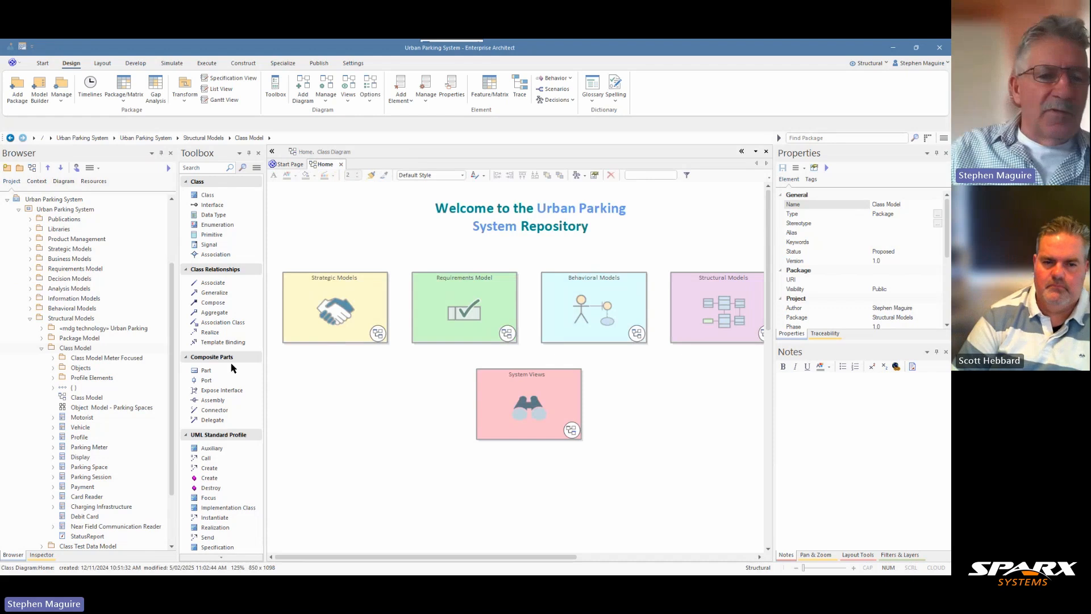
Expand the Motorist class in the Class Model package and rename it to Driver
scroll(171, 321, down, 2)
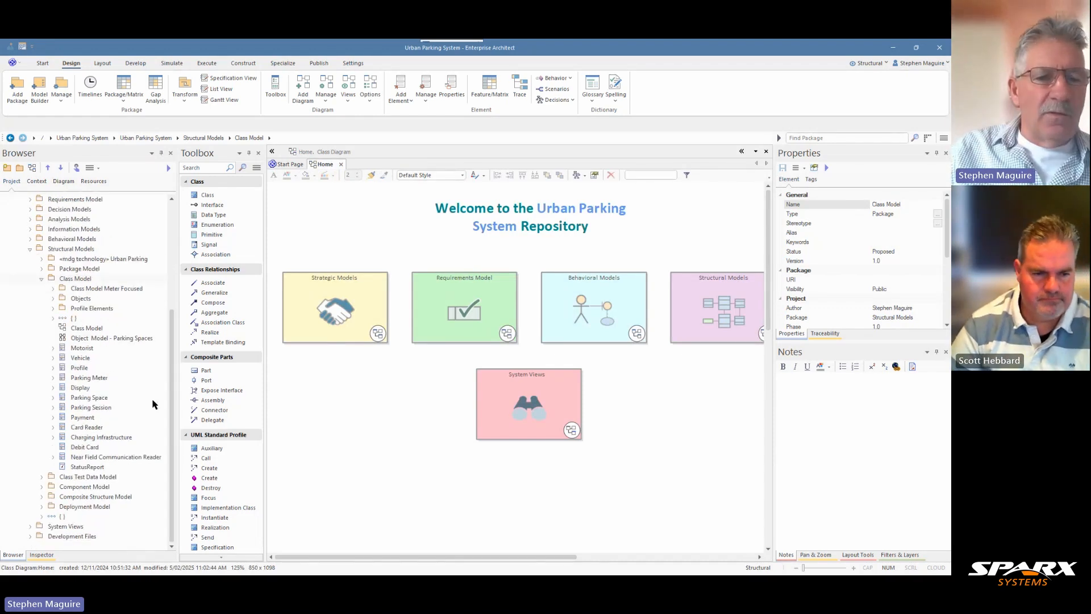
click(78, 378)
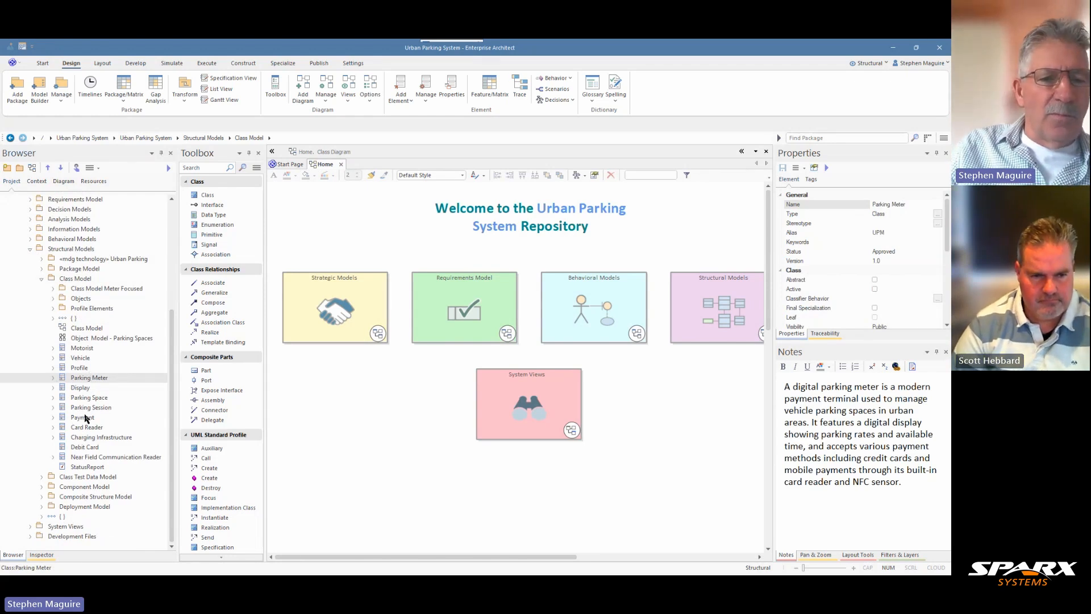
double_click(81, 349)
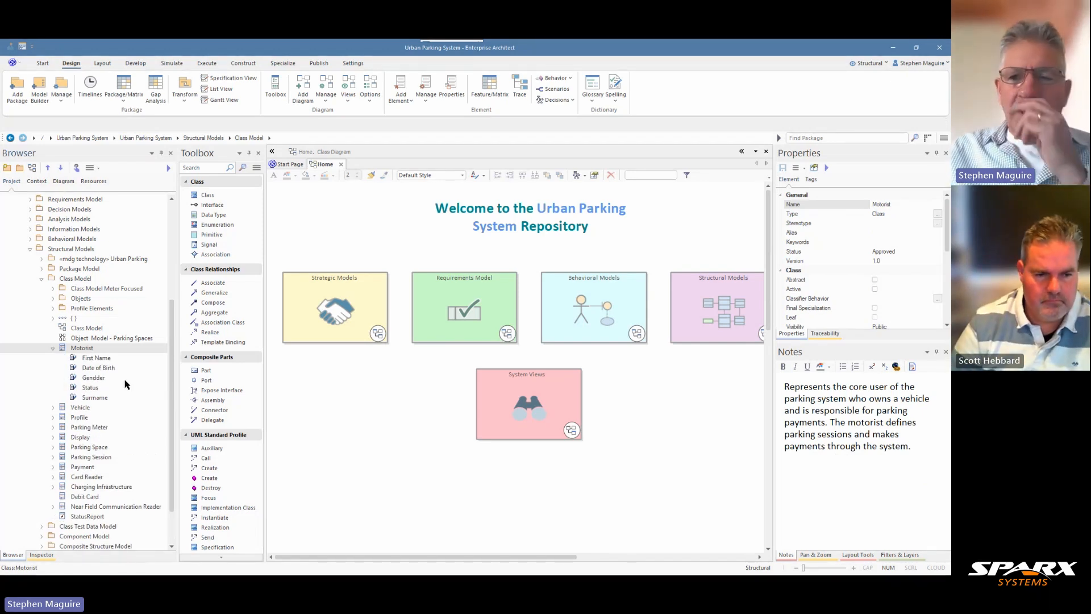
click(901, 204)
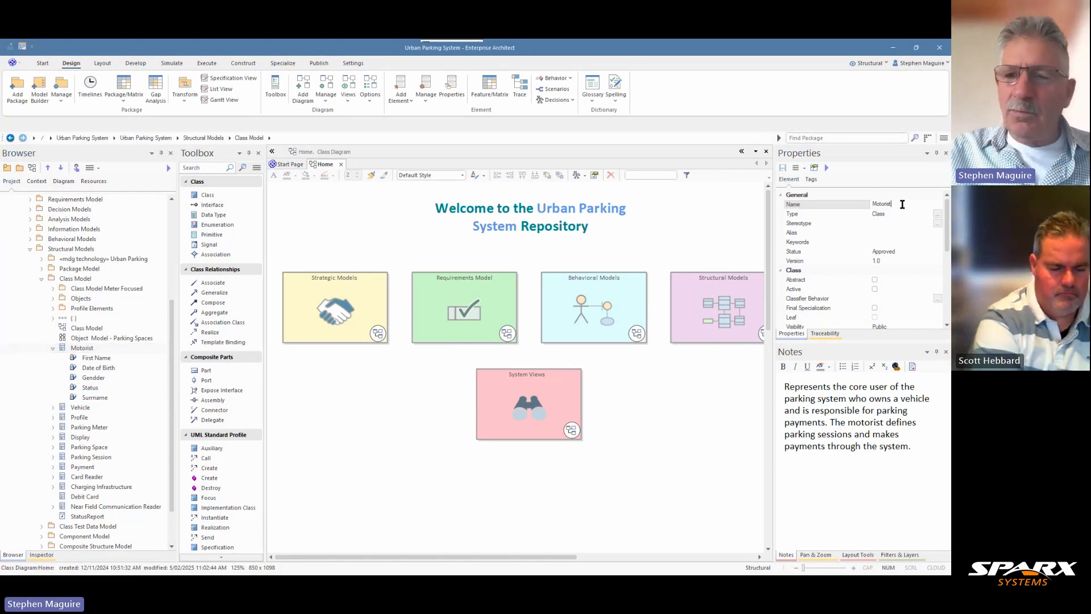
key(BackSpace)
key(BackSpace)
key(BackSpace)
key(BackSpace)
key(BackSpace)
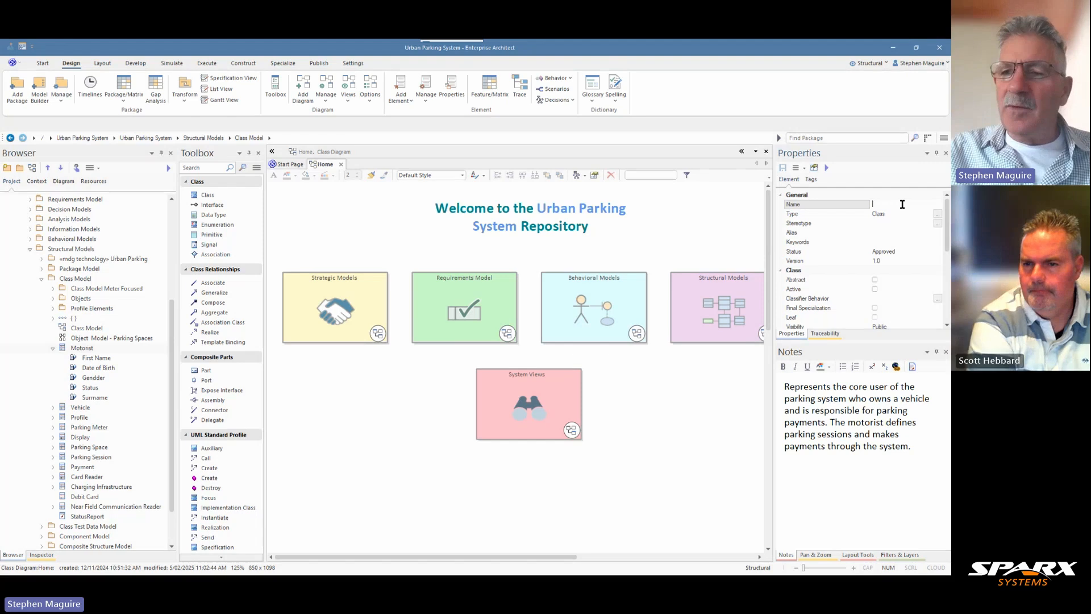
text(Cust)
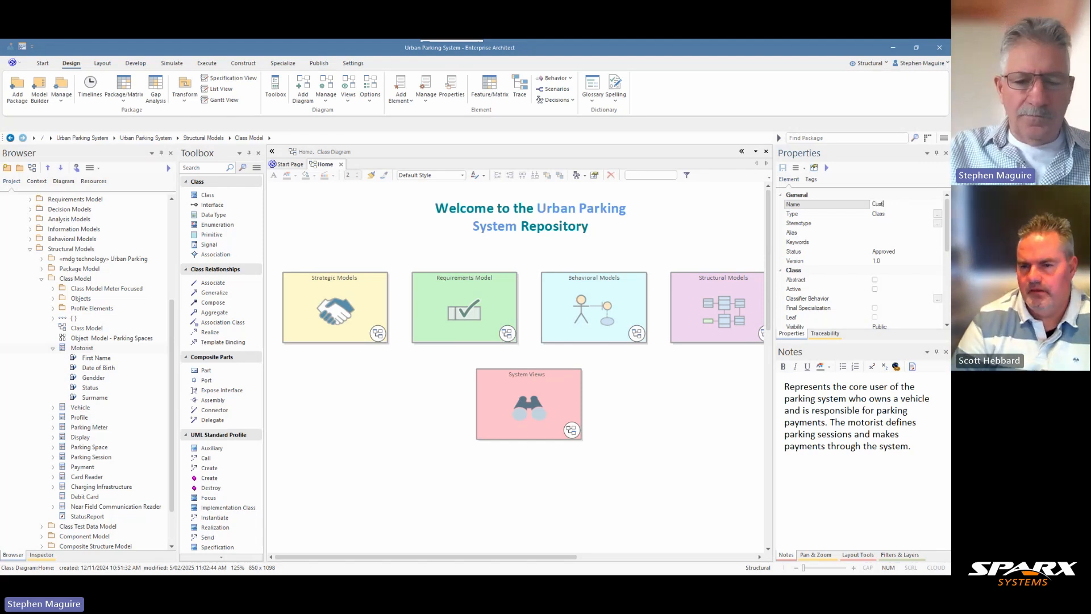
text(omer)
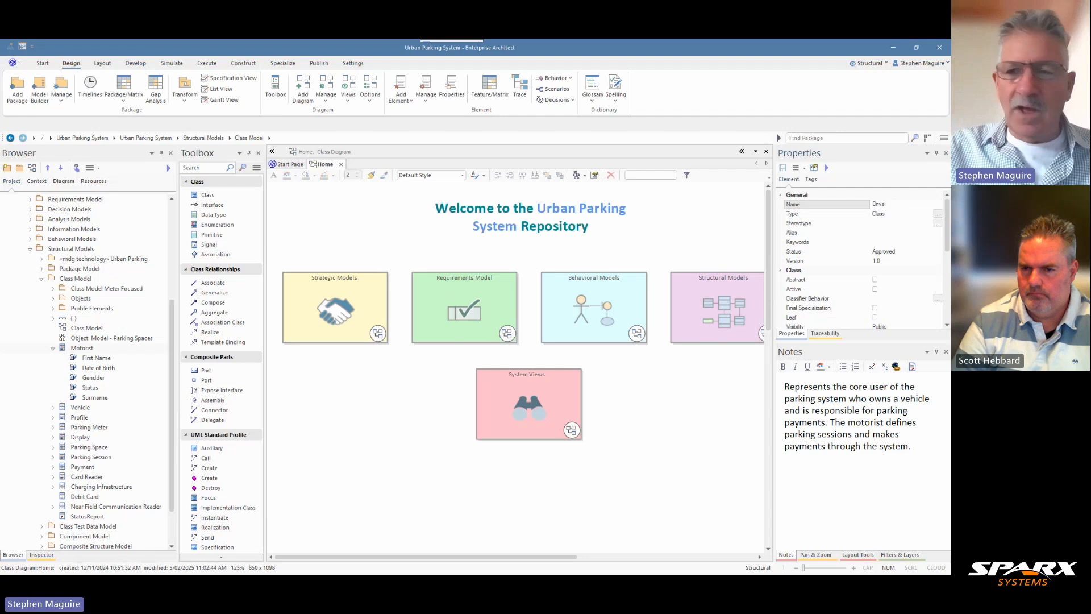
text(r)
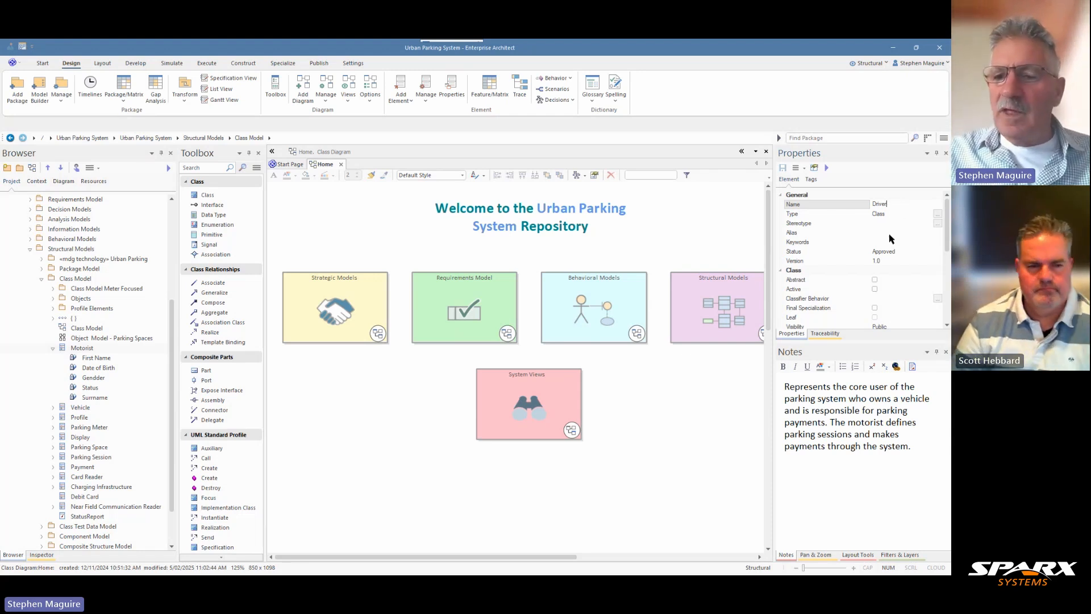
Replace the word "core" with "main" in the Driver class notes
double_click(858, 387)
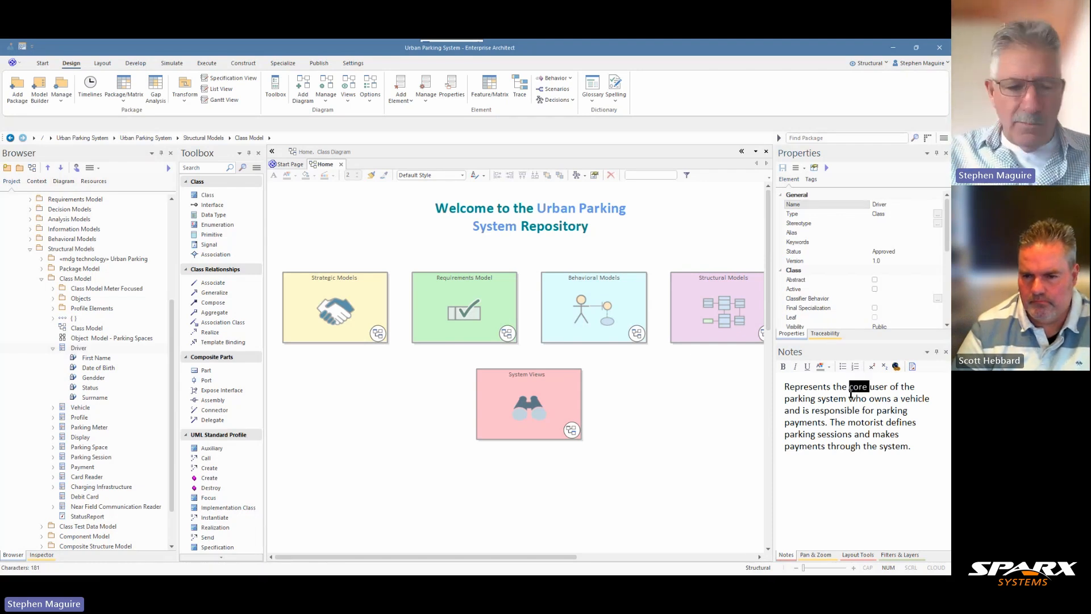
text(main)
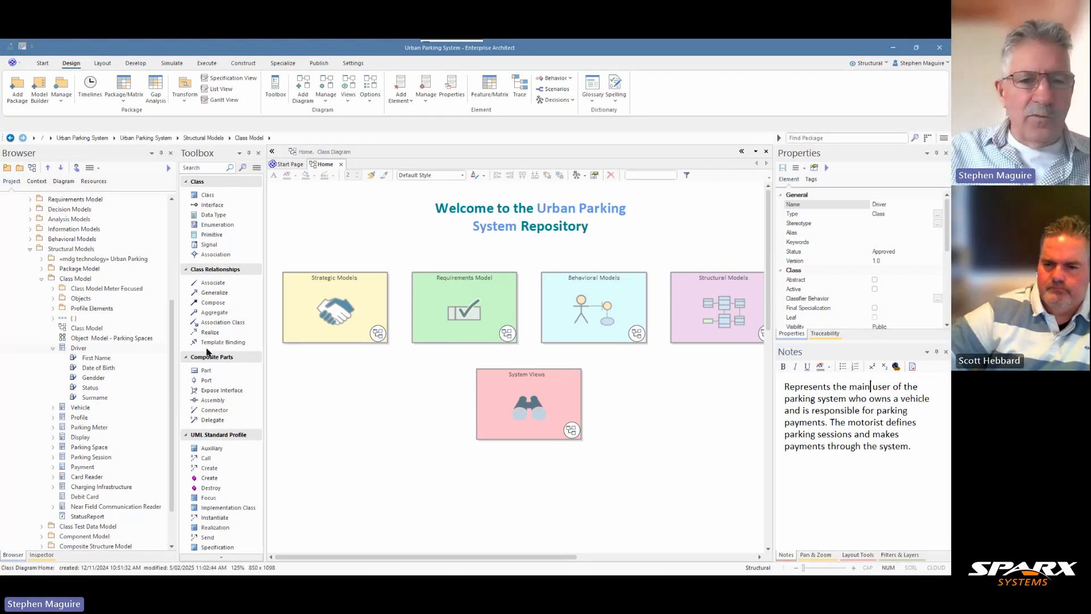
click(79, 352)
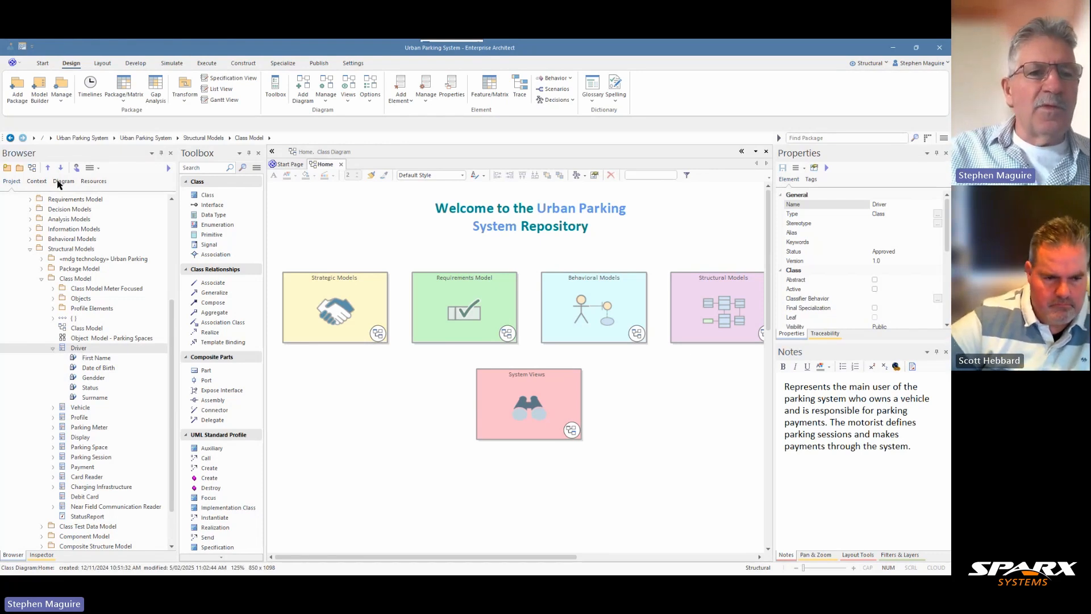
Show the Features window for the Driver class and enlarge it to list all the attributes
click(41, 64)
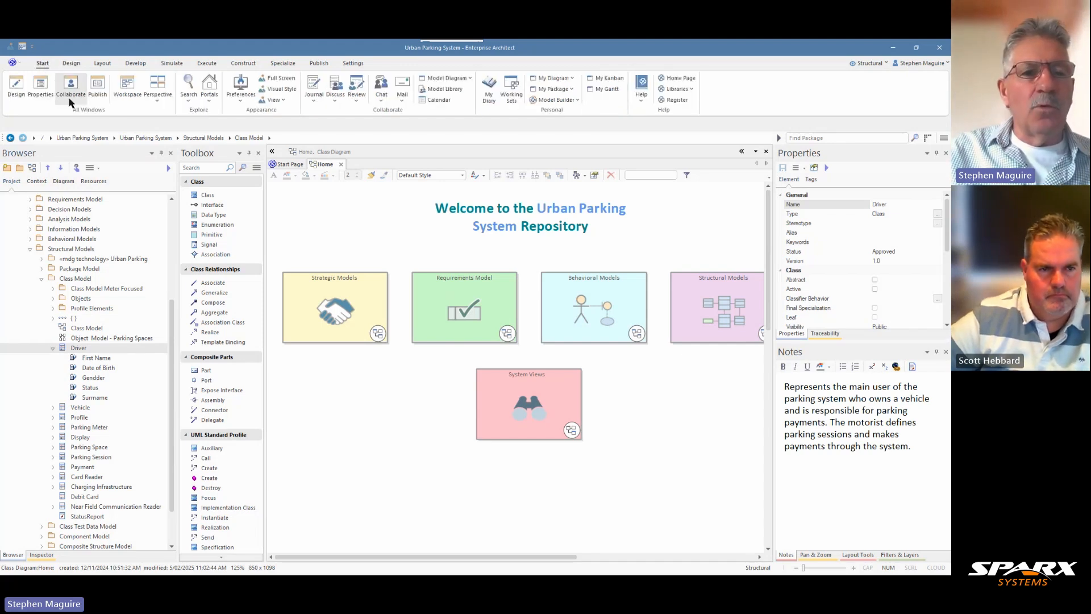
click(41, 86)
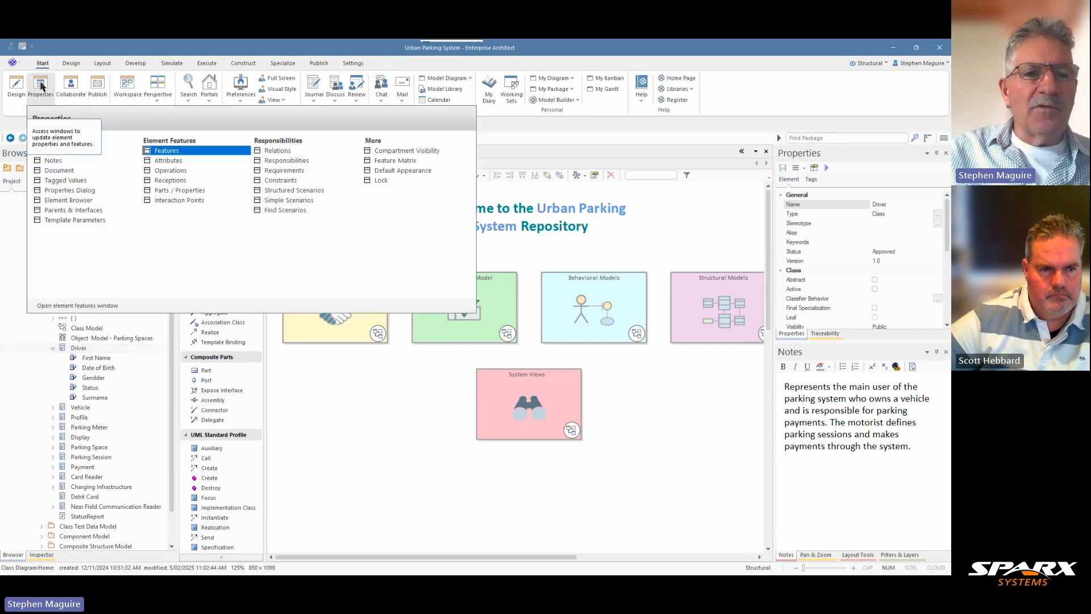
click(168, 151)
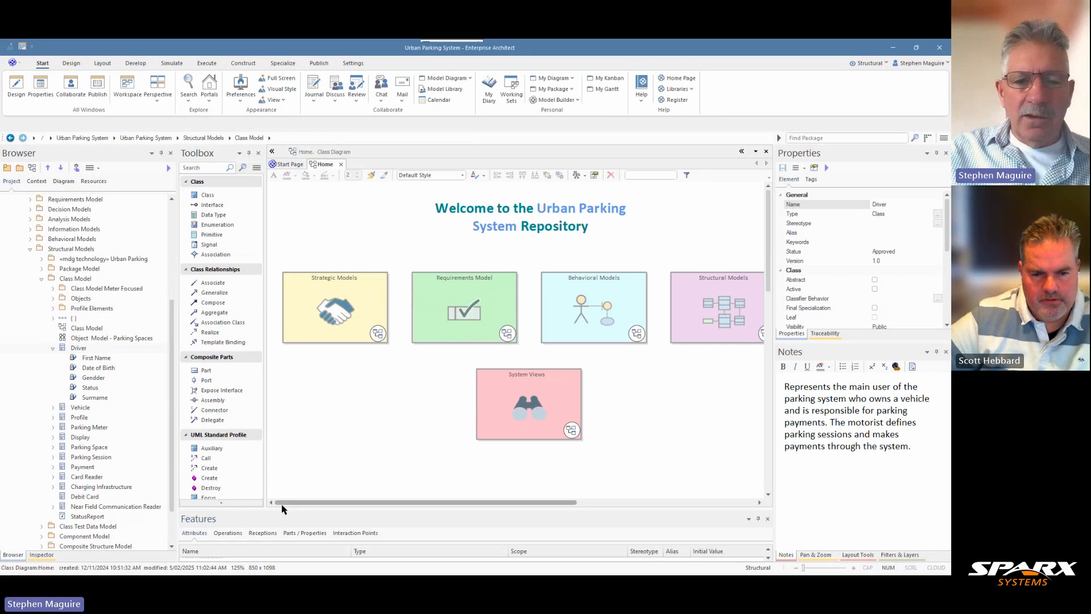
drag(302, 509, 307, 422)
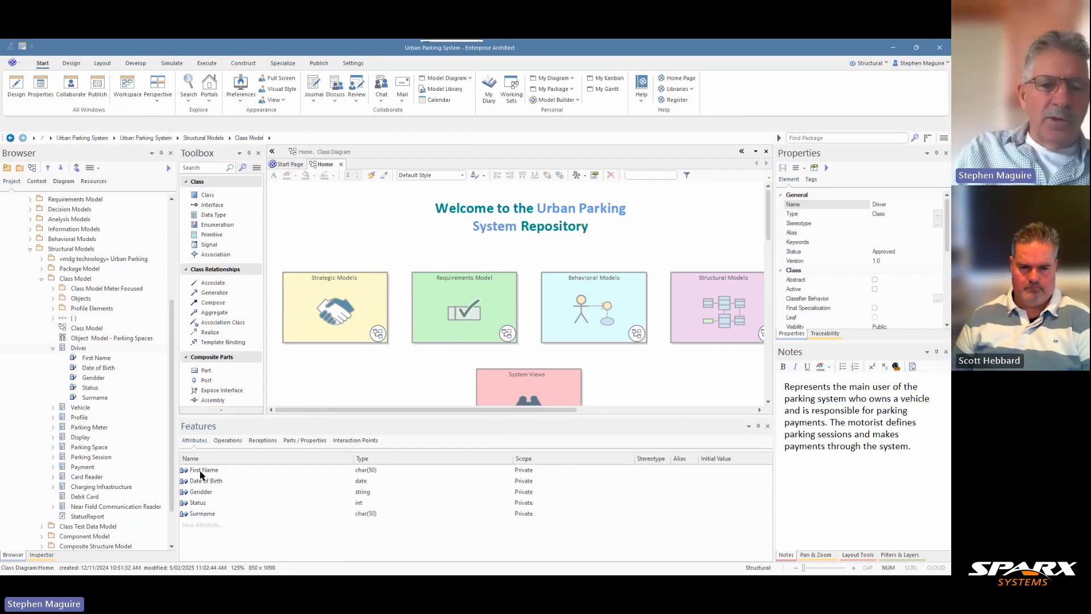
Rename the Driver class's Surname attribute to Last Name
click(209, 515)
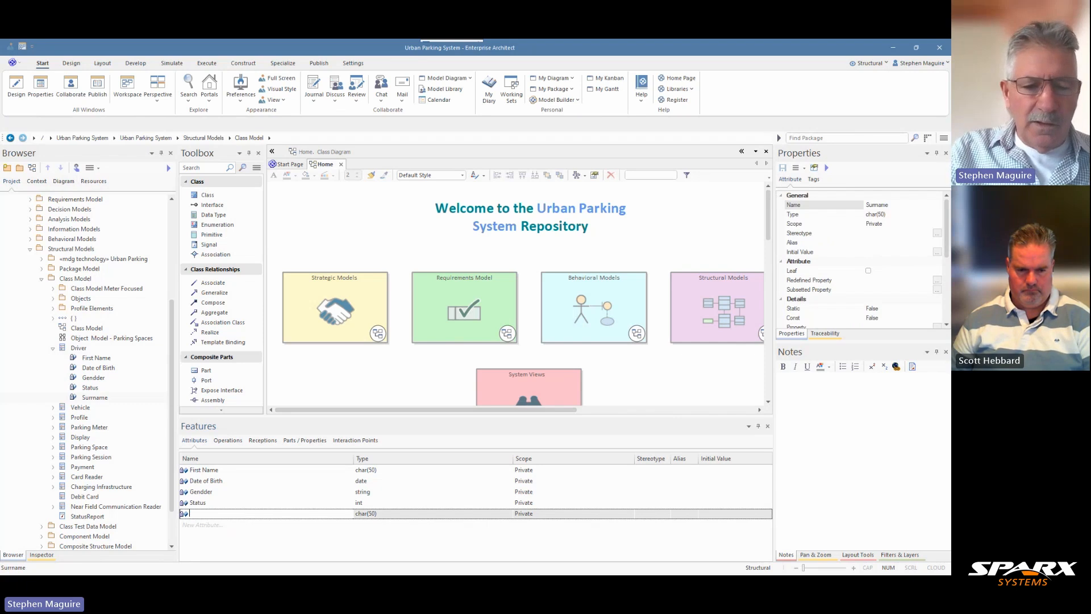
text(Last Nam)
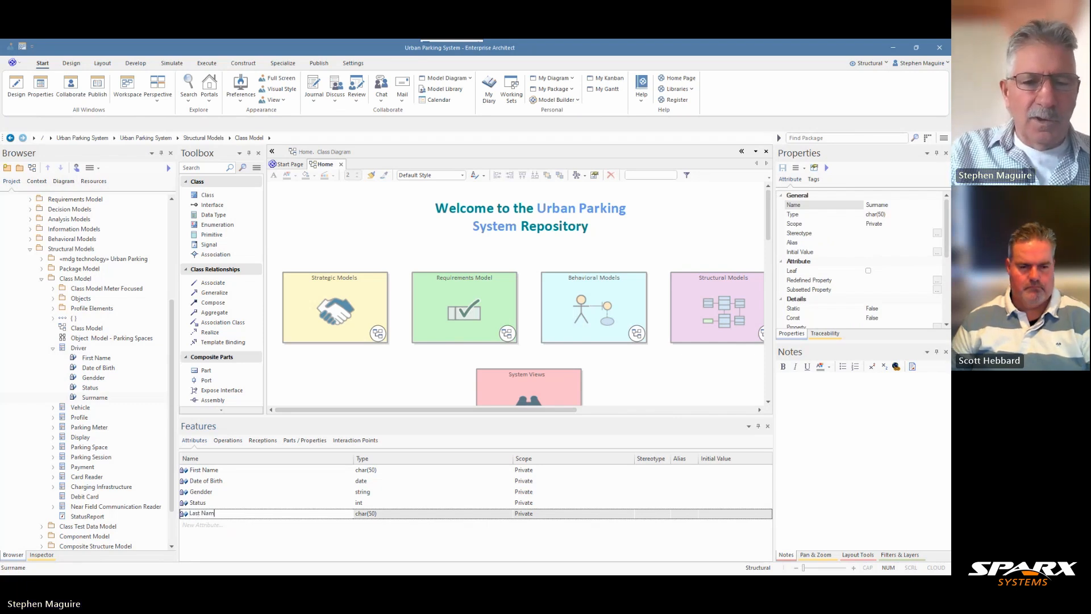
text(e)
key(Return)
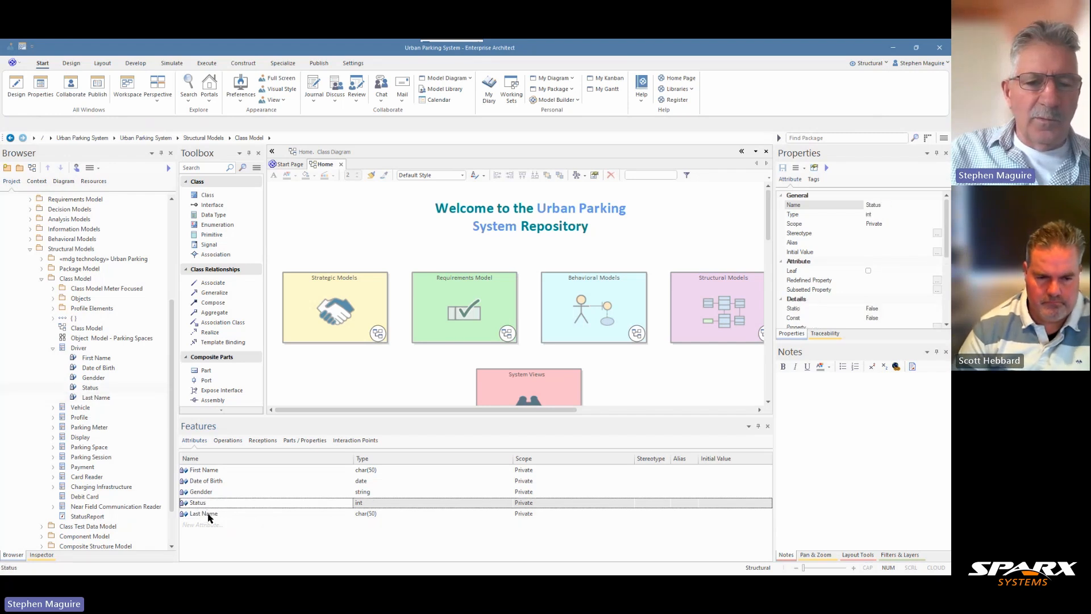
Move the Driver class's Last Name attribute up the attribute order so it directly follows First Name
click(210, 513)
key(ctrl+Up)
key(ctrl+Up)
key(ctrl+Up)
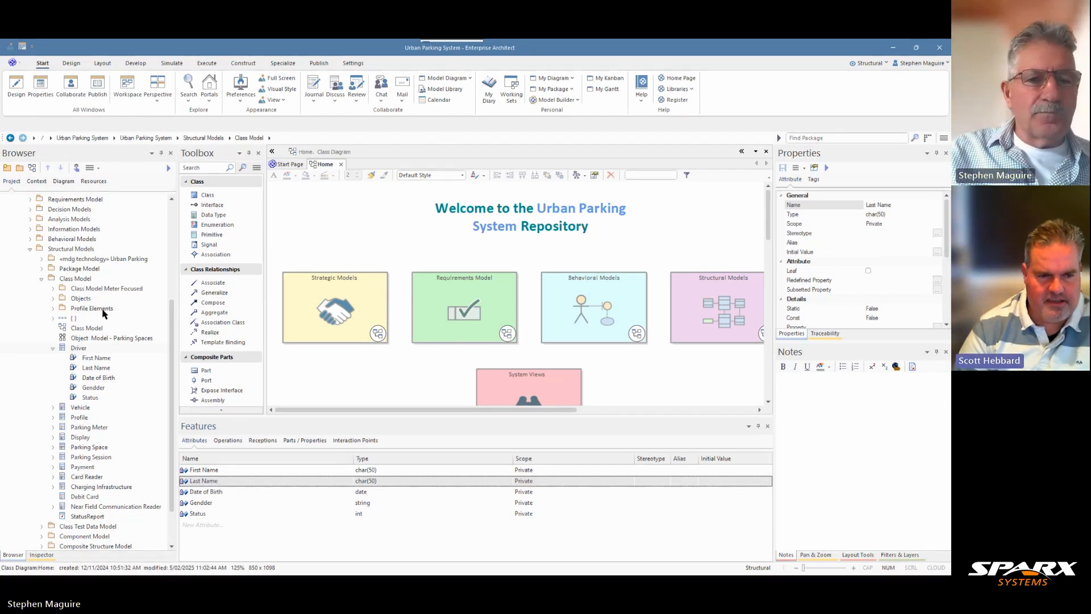
Open the Class Model diagram, move the Parking Space class straight down level with the Payment class, and save the diagram
click(90, 329)
double_click(88, 329)
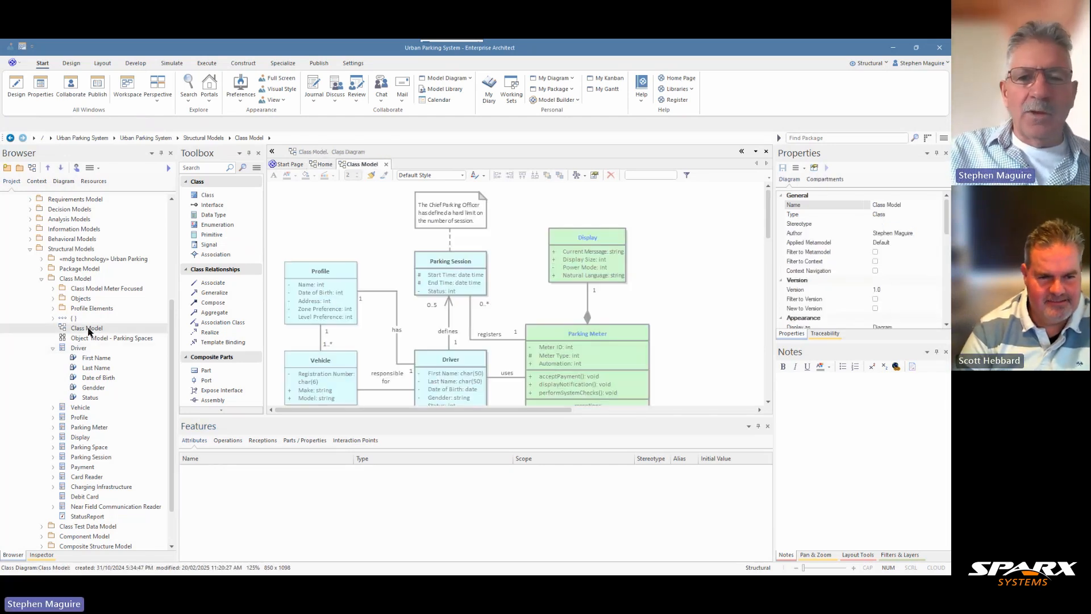
drag(767, 222, 763, 259)
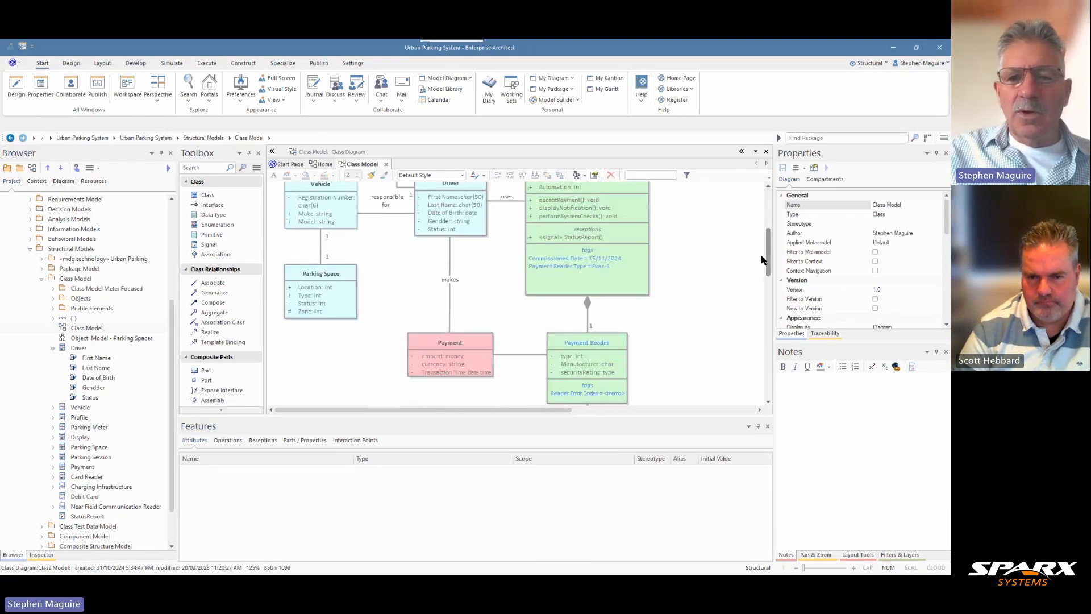
click(312, 303)
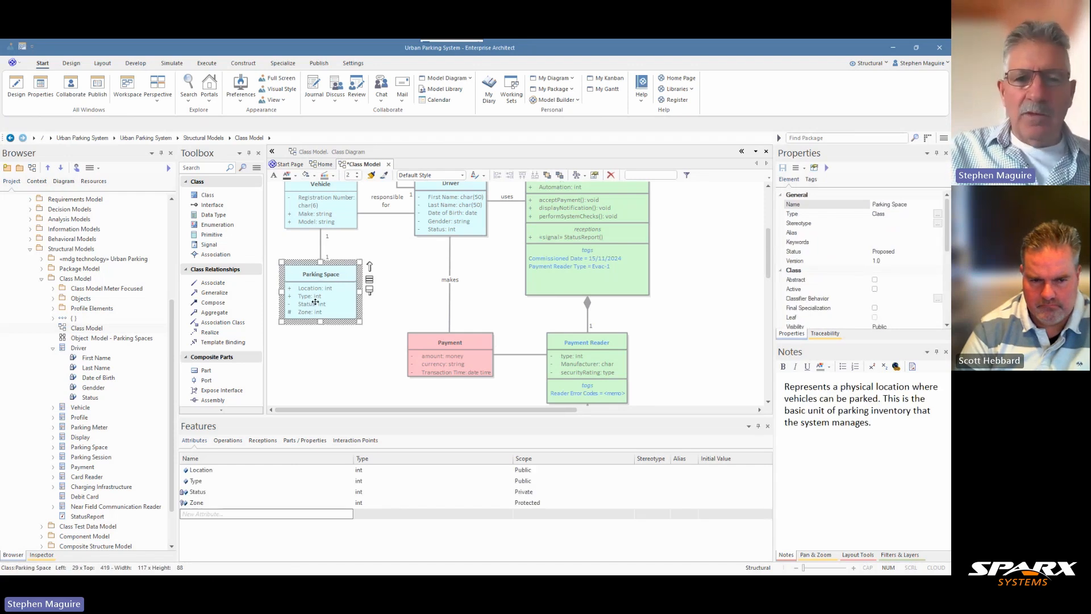
drag(315, 302, 315, 359)
key(ctrl+s)
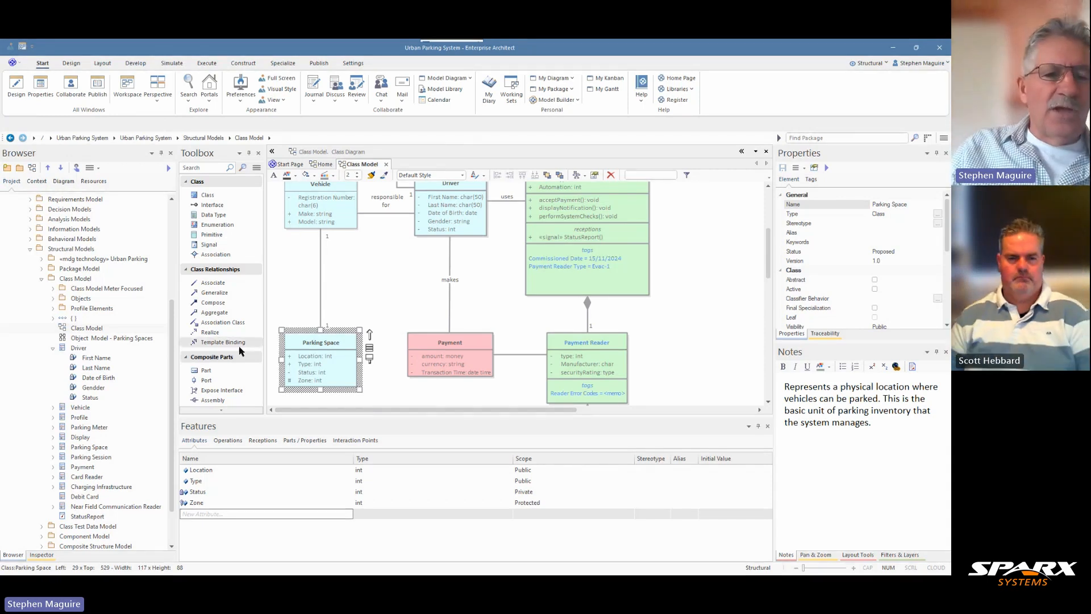
Show the differences between the Class Model package and its version 1.0 baseline, noted "After Domain Workshop"
click(78, 348)
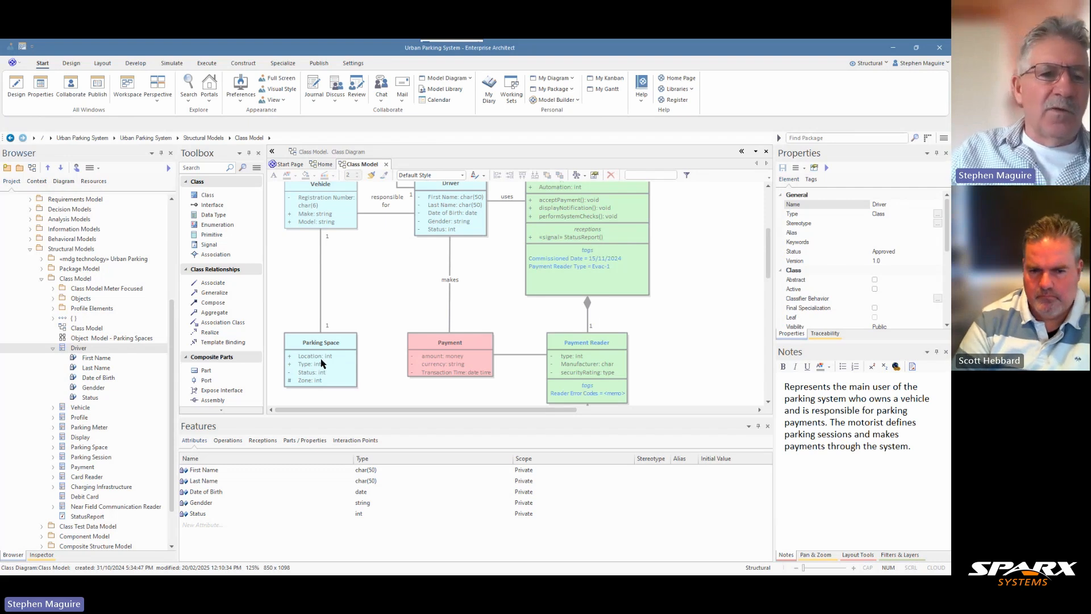
click(77, 278)
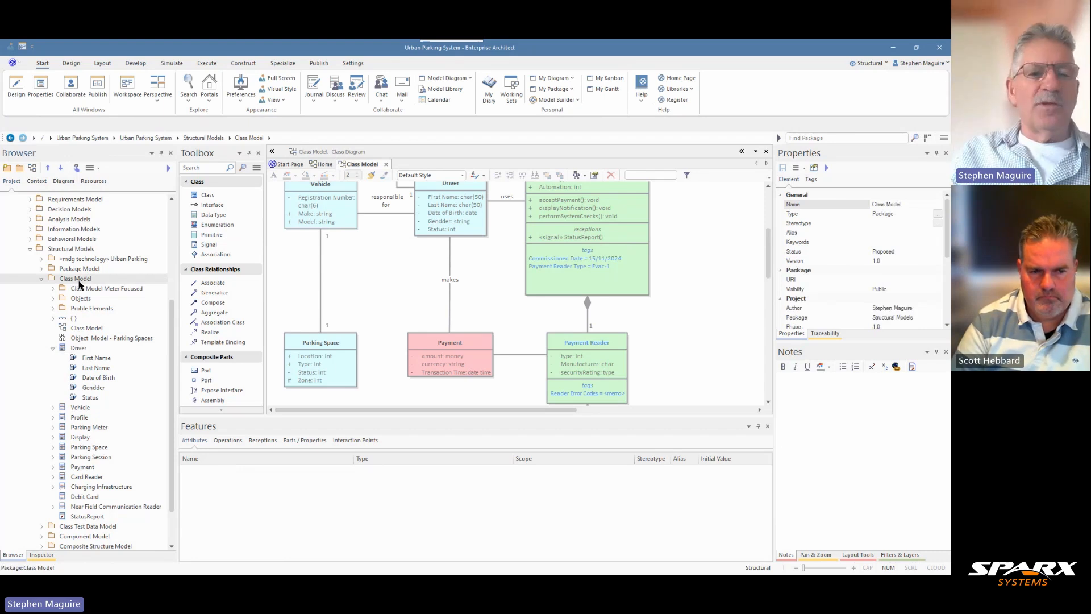
click(53, 347)
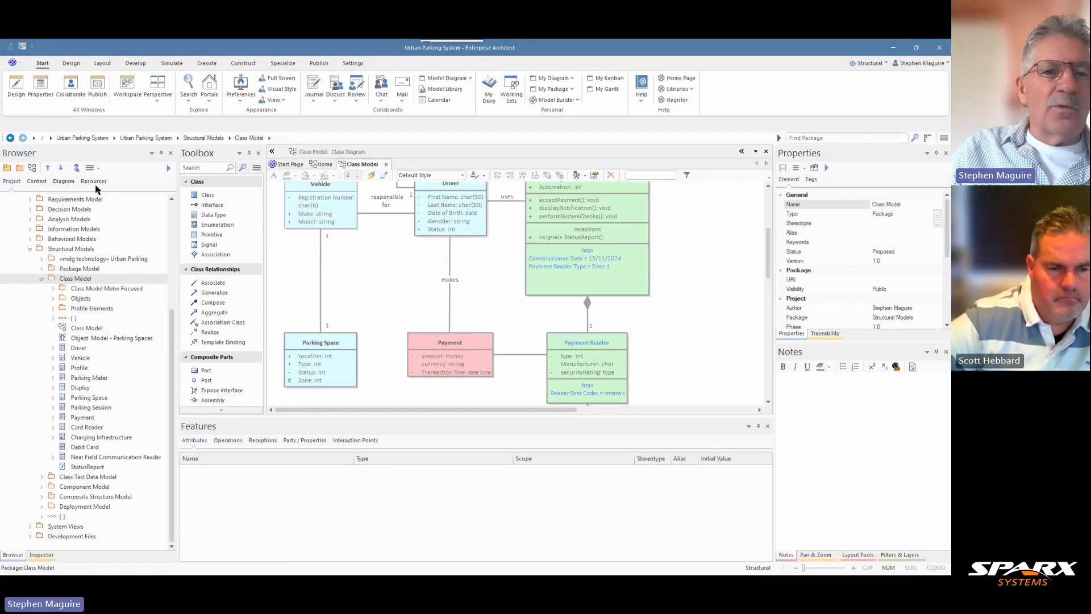
click(71, 63)
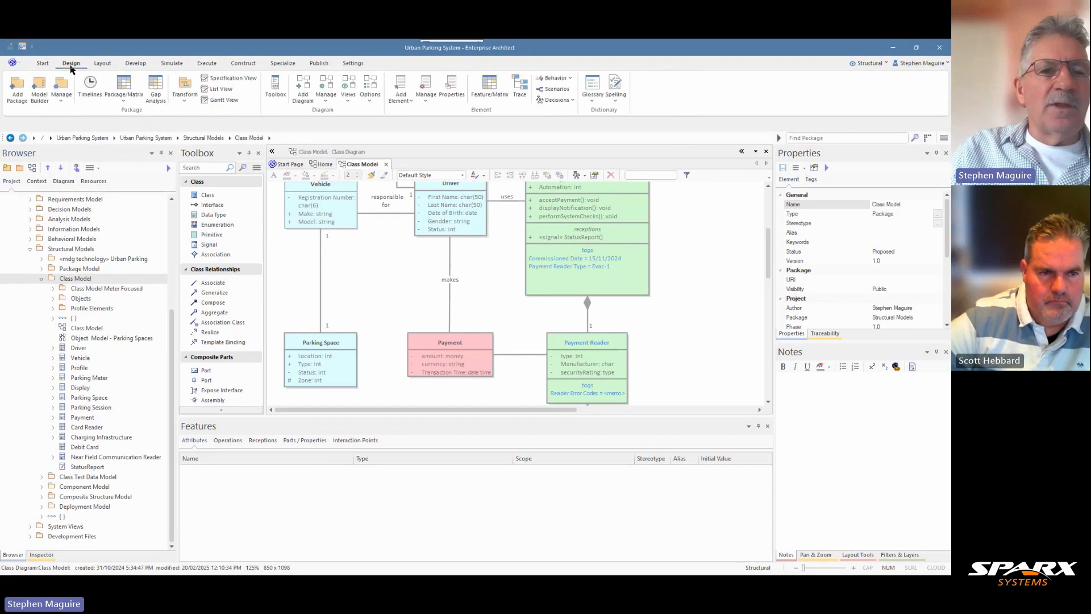
click(64, 103)
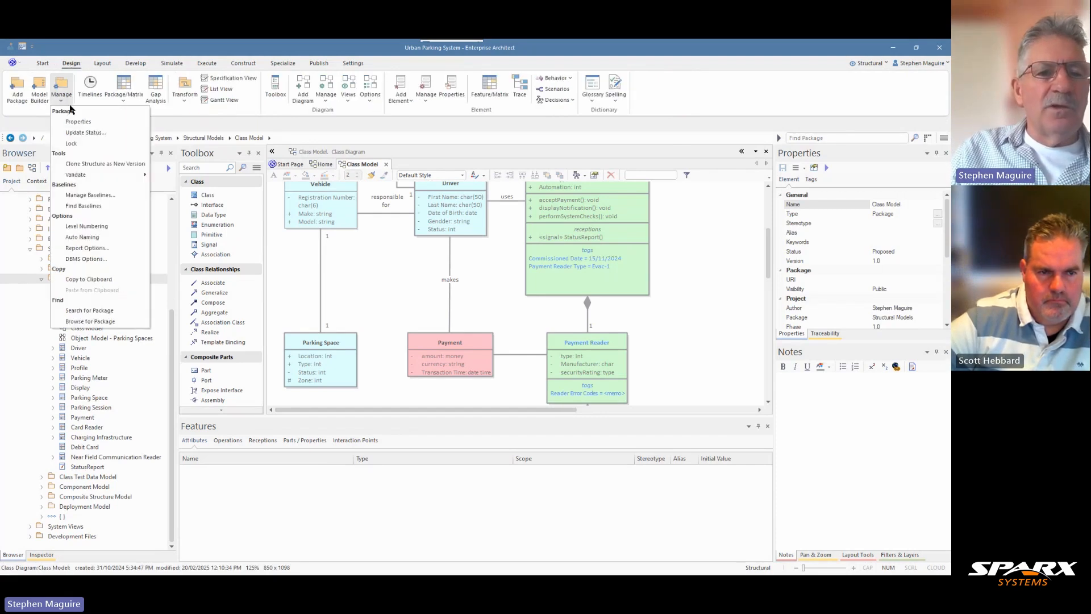
click(90, 195)
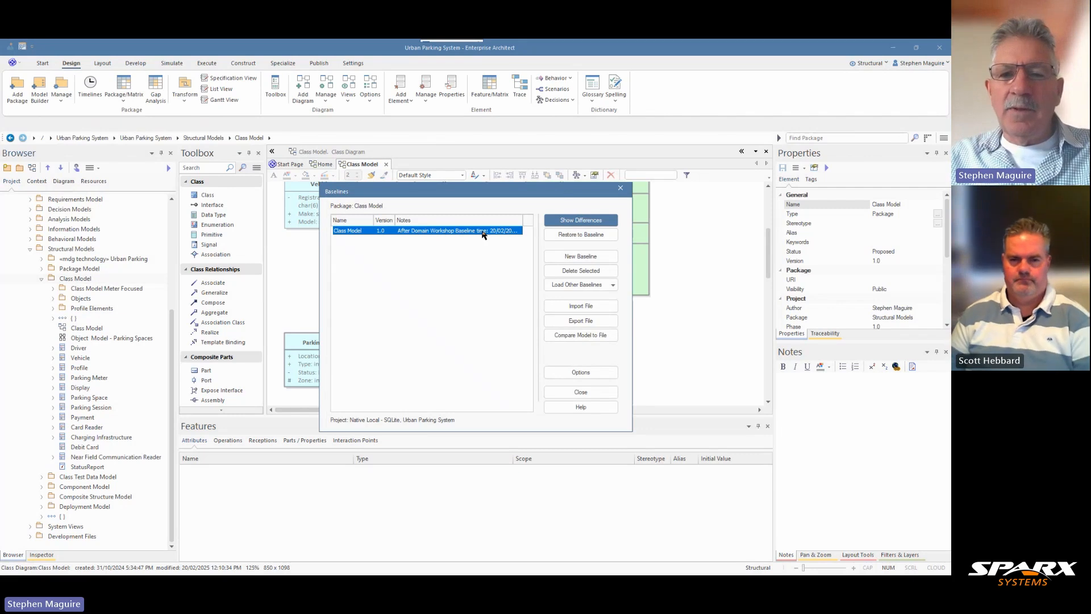
drag(524, 221, 527, 221)
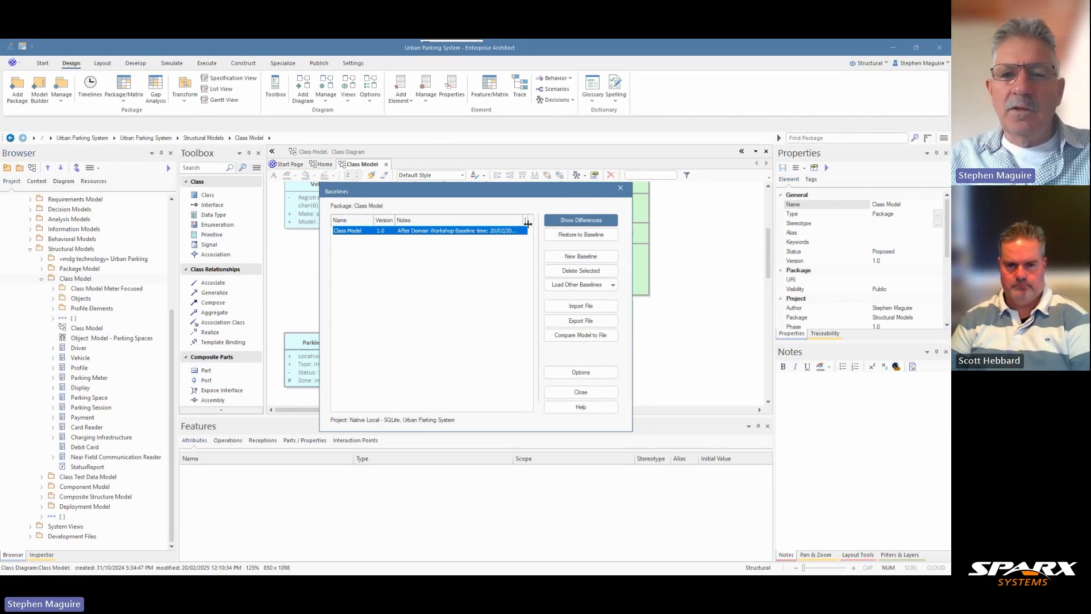
click(582, 223)
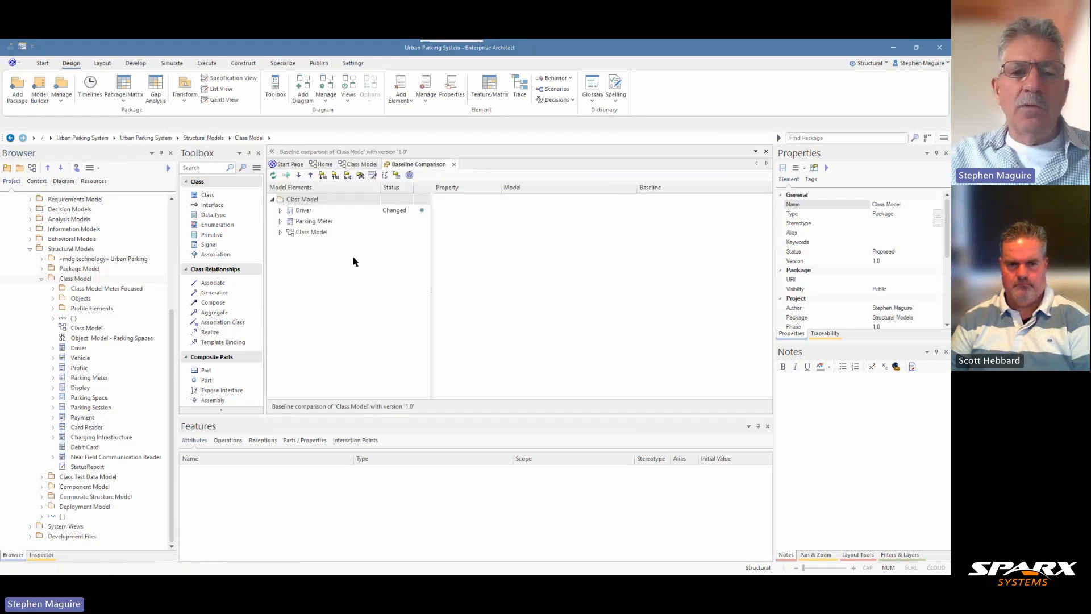
Expand Driver in the baseline comparison and examine the differences for the class and its changed attributes
click(280, 211)
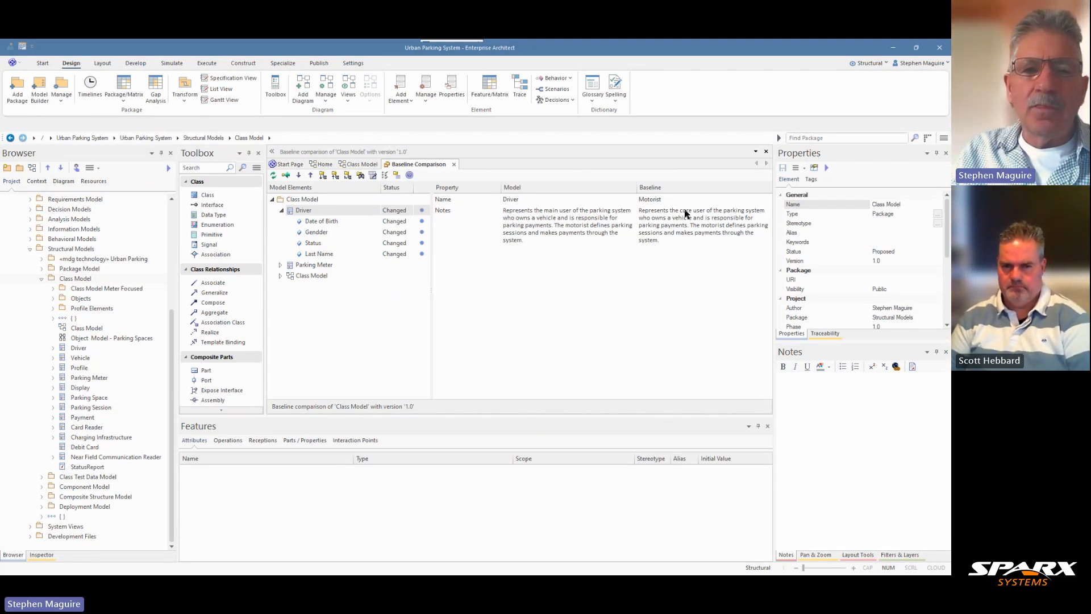
click(320, 255)
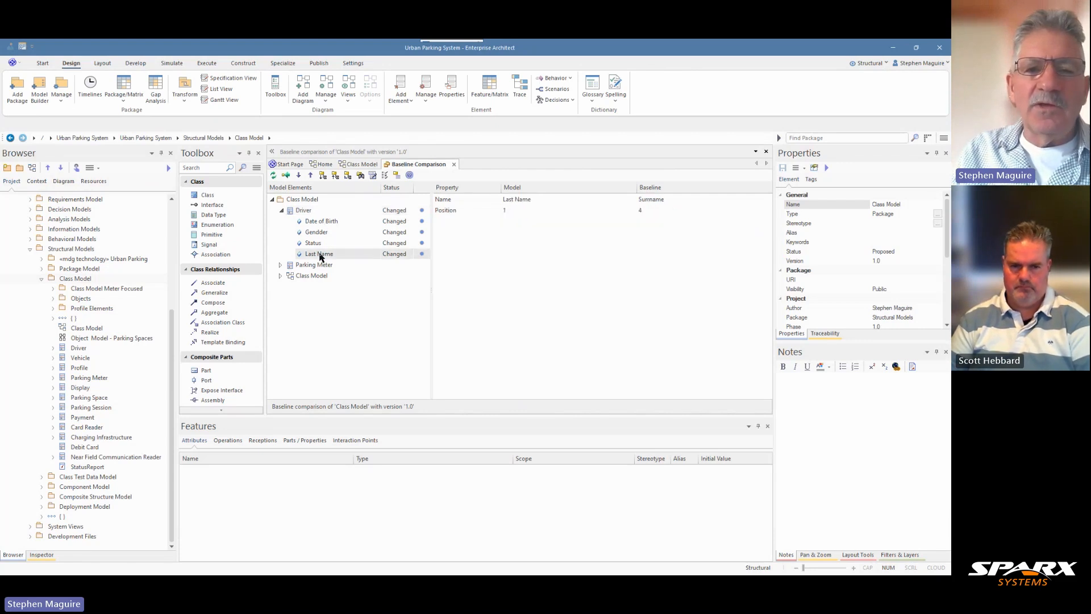
click(313, 226)
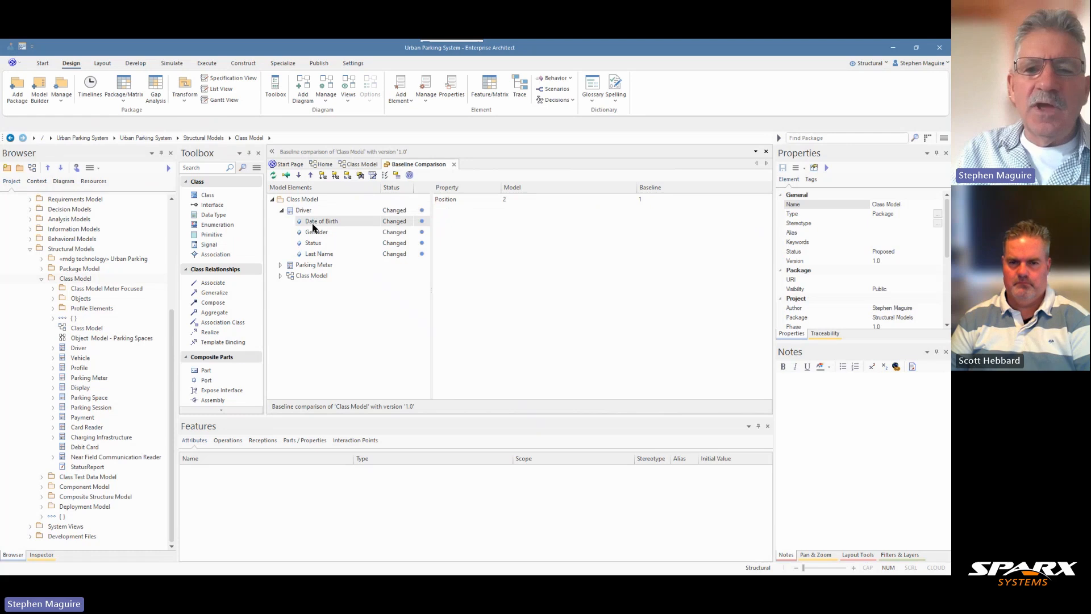
click(317, 233)
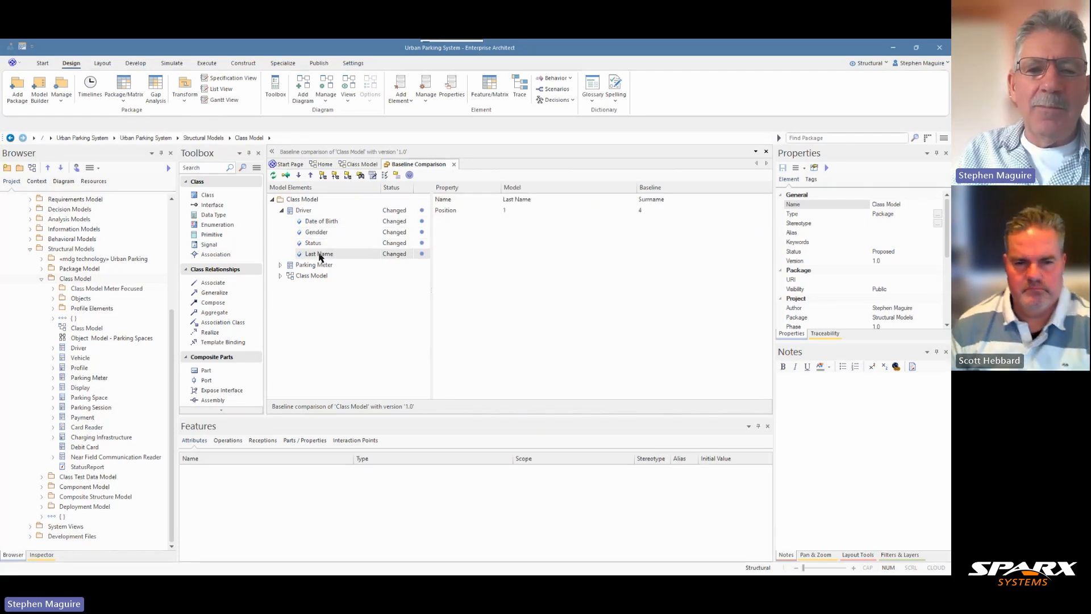
click(320, 254)
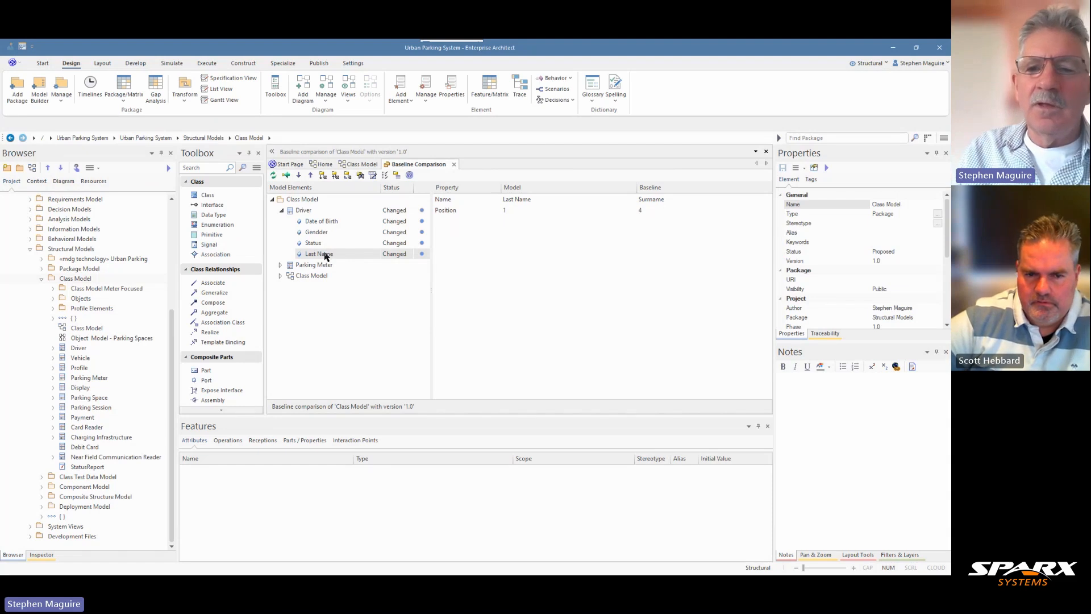
click(319, 244)
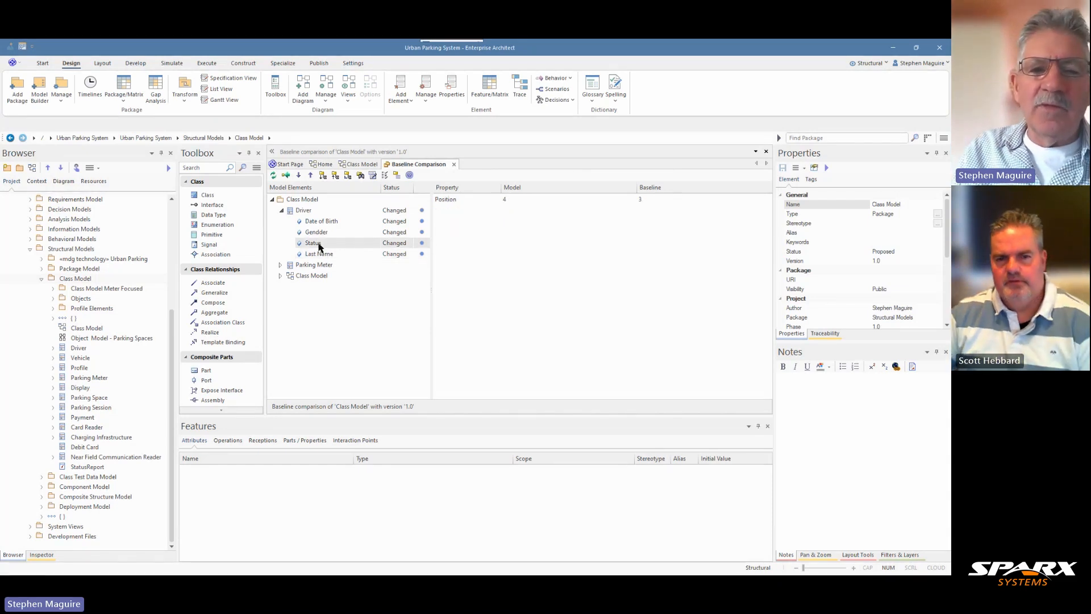
click(322, 255)
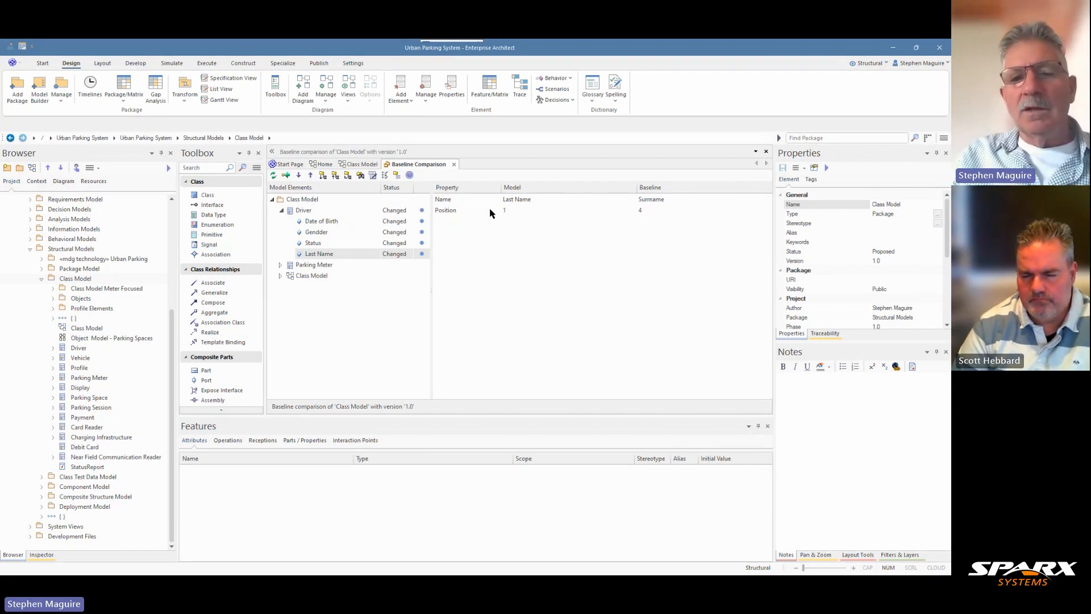
Examine the Parking Space difference under the Class Model diagram's visual elements, and review the baseline compare options without changing them
click(280, 276)
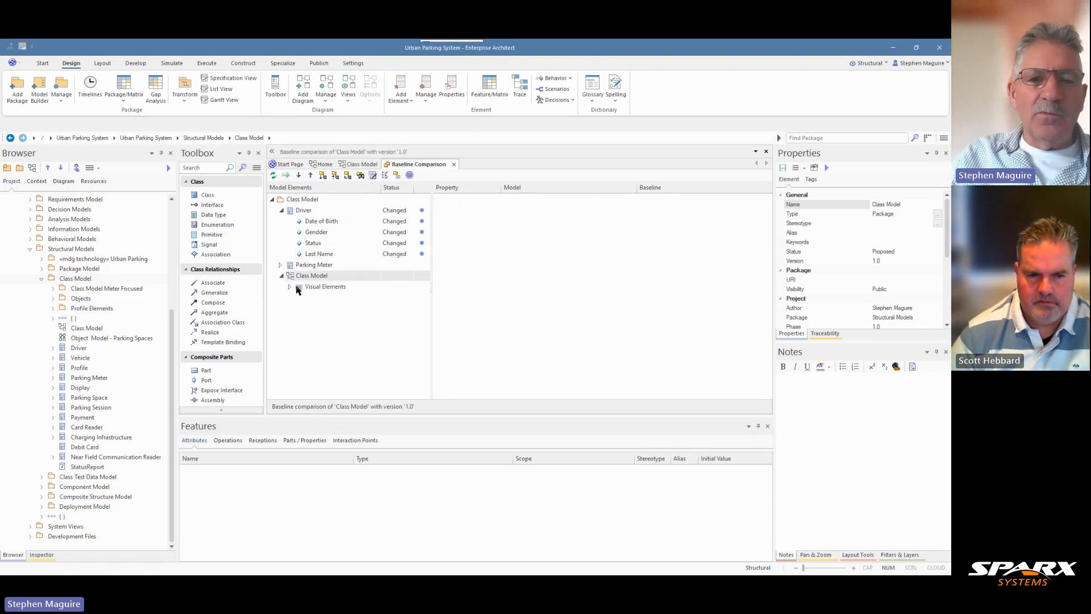
click(290, 287)
click(325, 298)
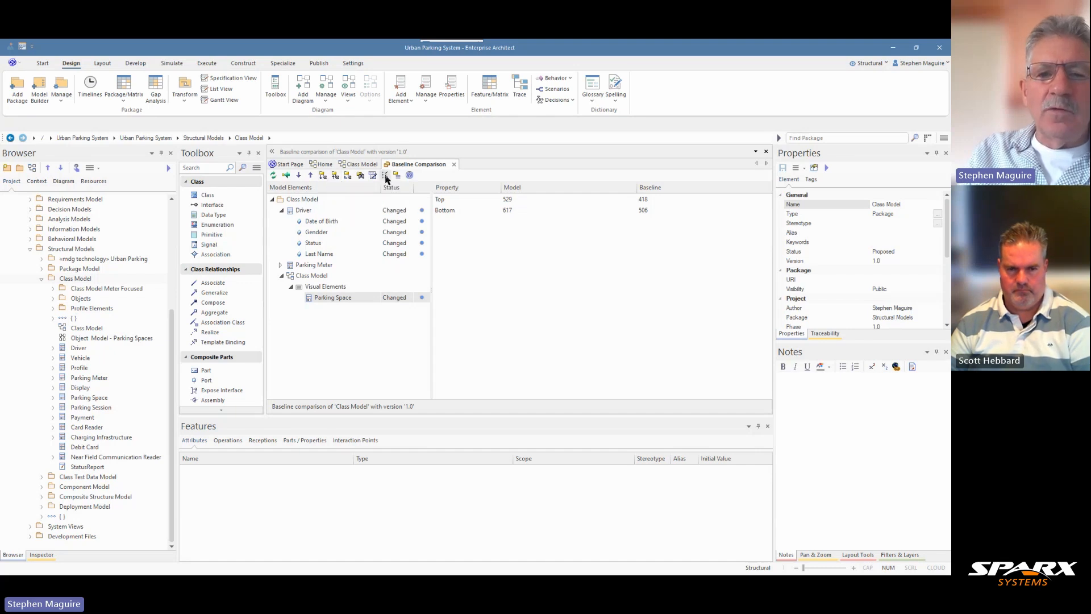
click(385, 177)
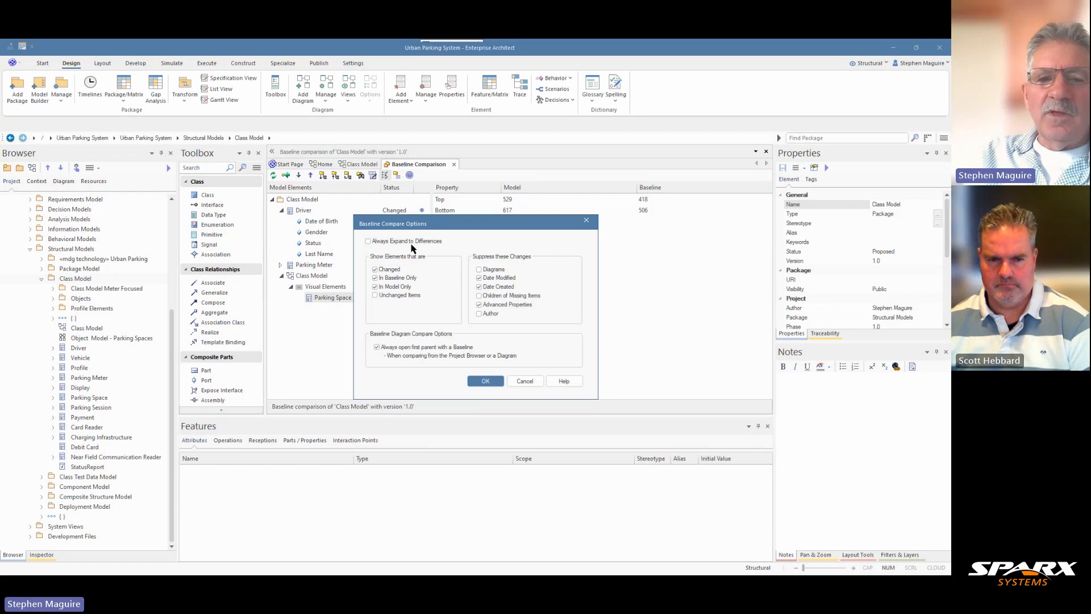
click(525, 381)
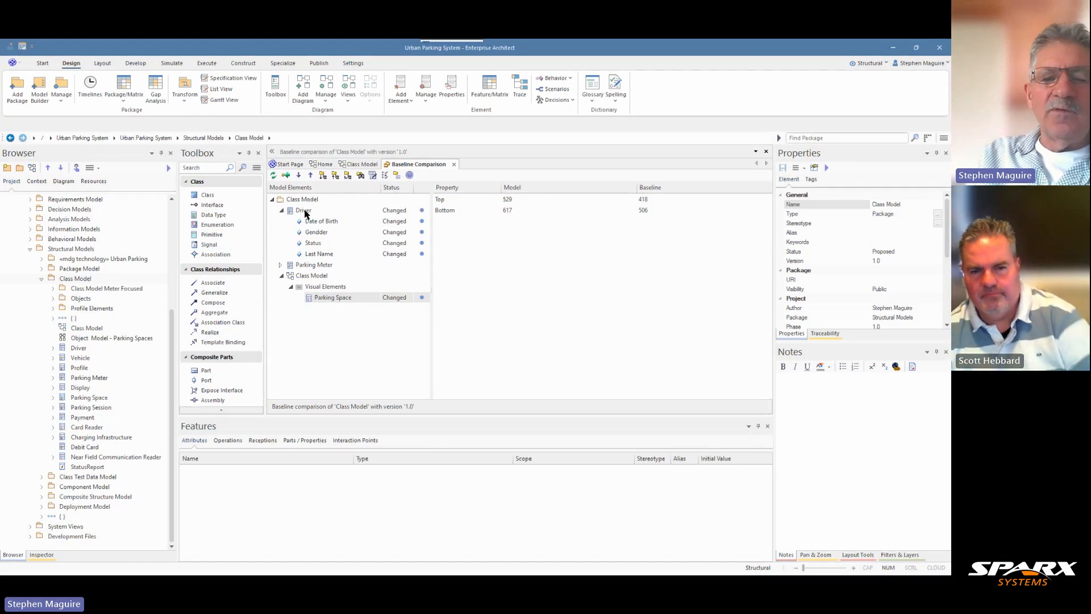
Merge the Driver class's name and notes back from the baseline, and check the restored Motorist class's attributes and notes
click(305, 211)
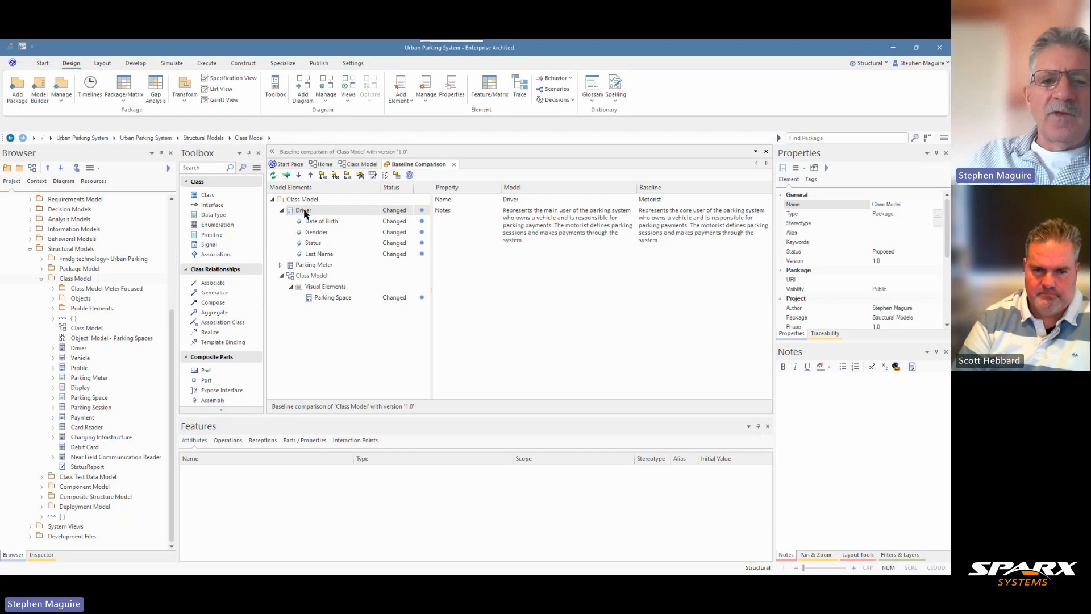
click(287, 176)
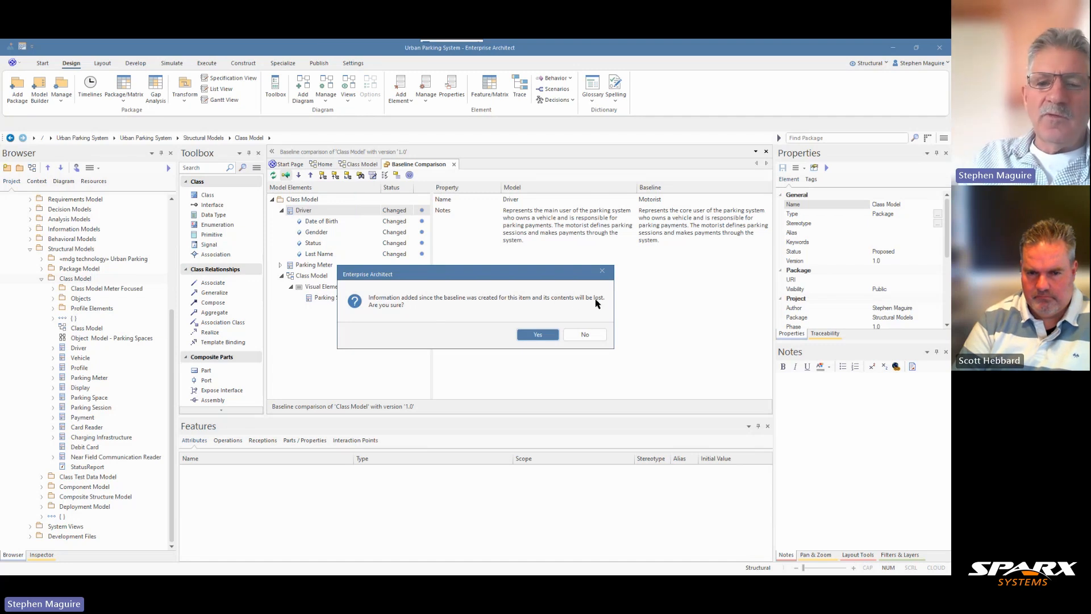
click(537, 334)
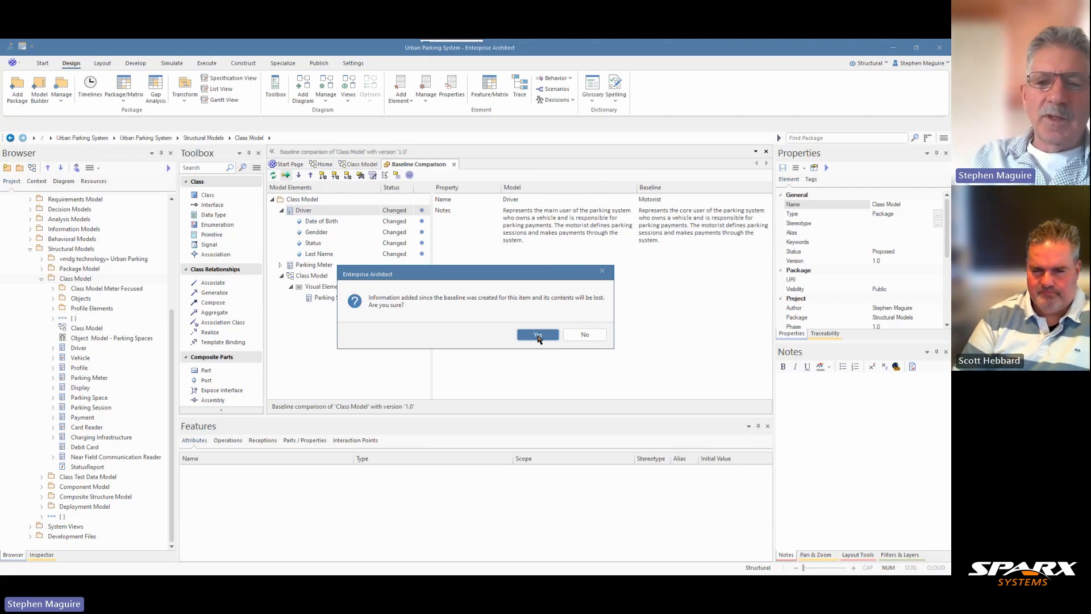
click(537, 334)
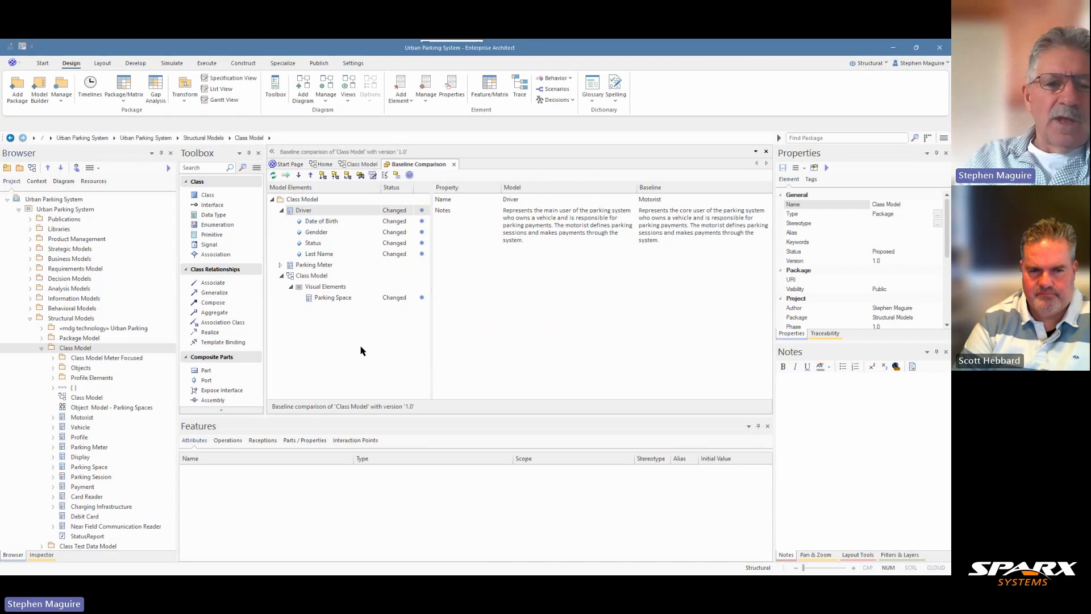
click(83, 419)
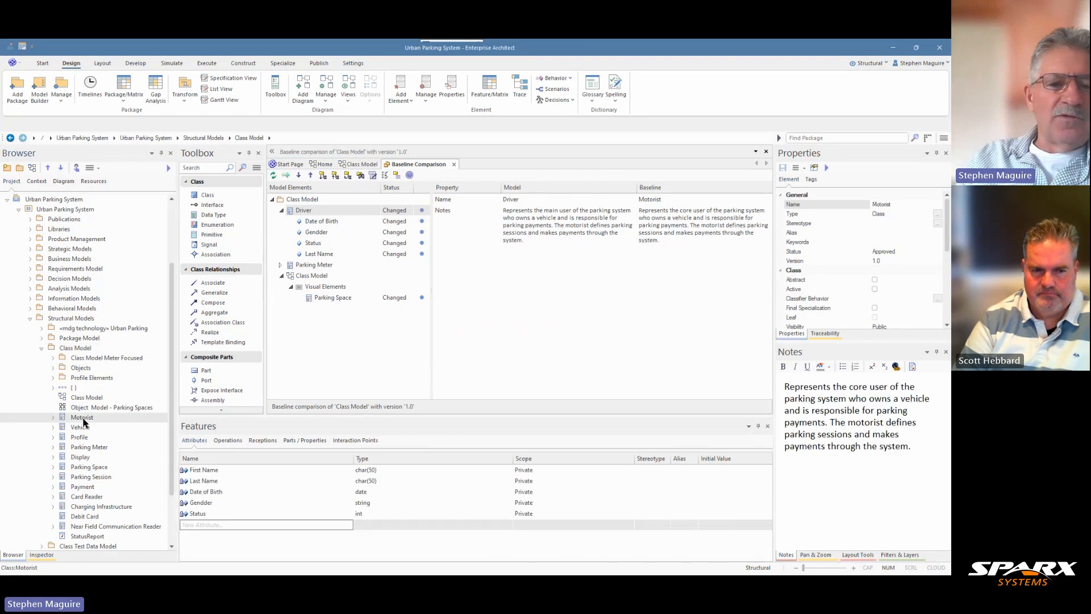
click(54, 418)
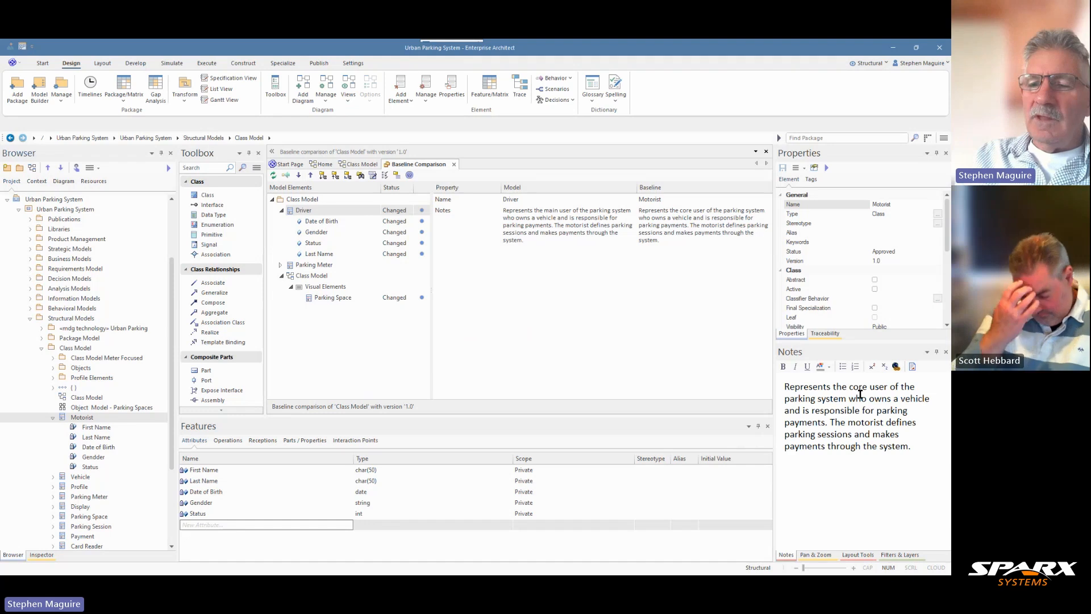
double_click(858, 390)
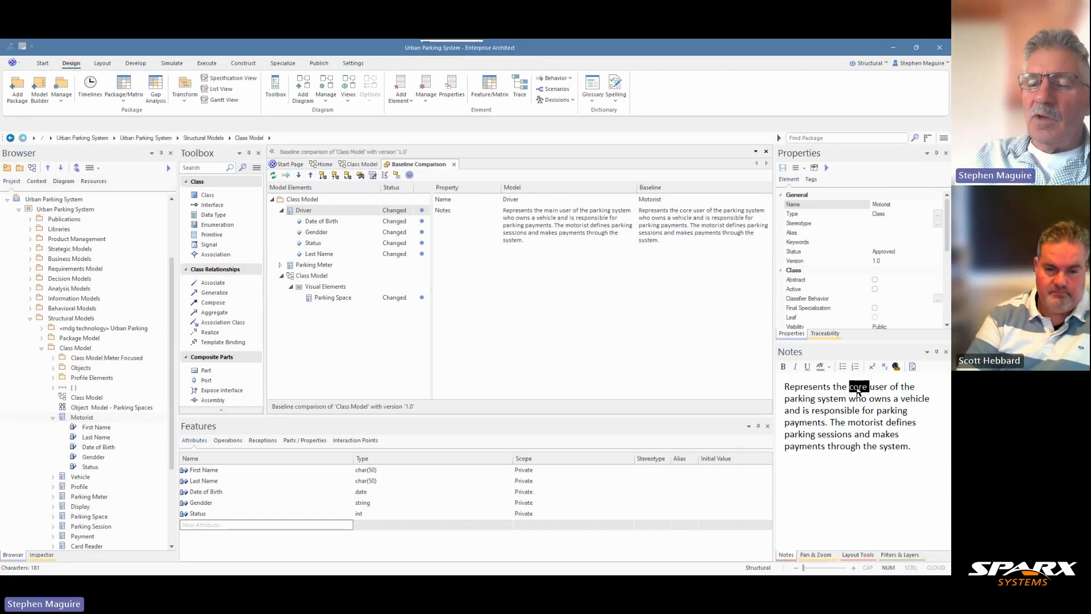
Merge the Parking Space element's diagram position back from the baseline and switch to the Class Model diagram
click(322, 300)
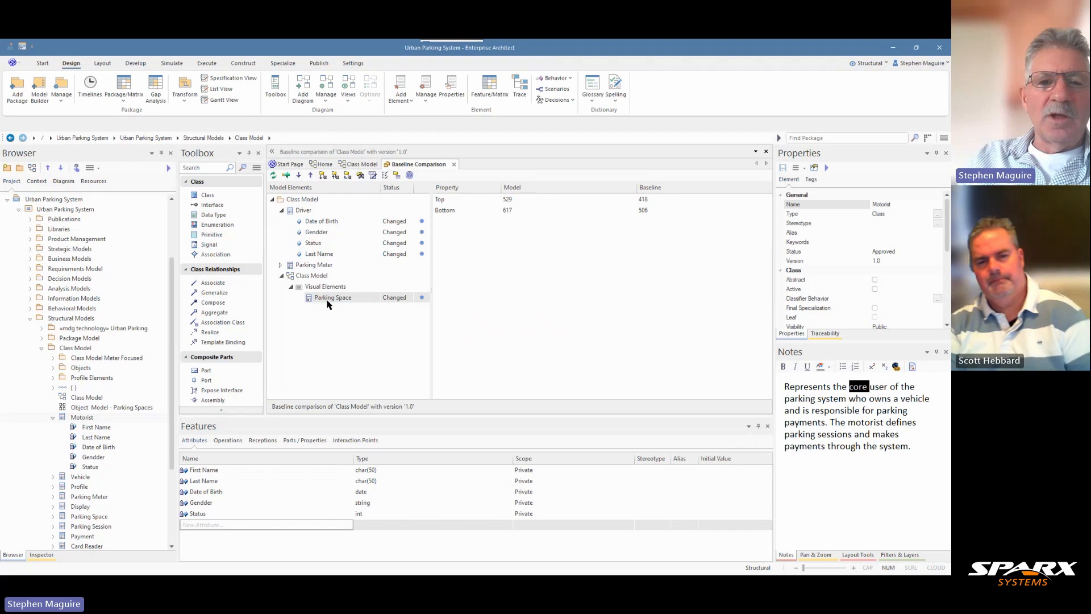
click(287, 176)
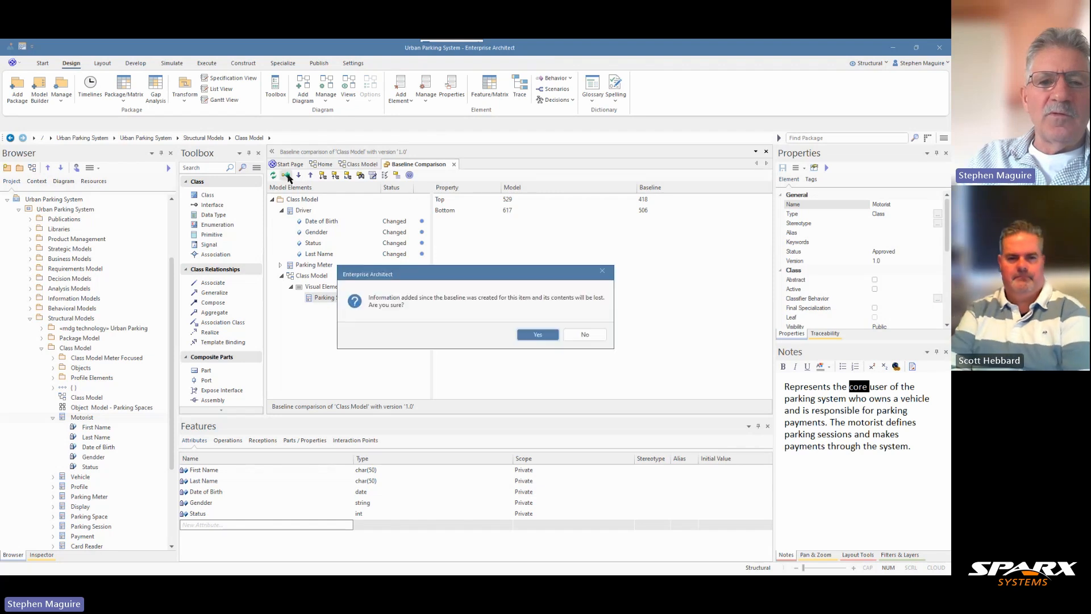
click(536, 336)
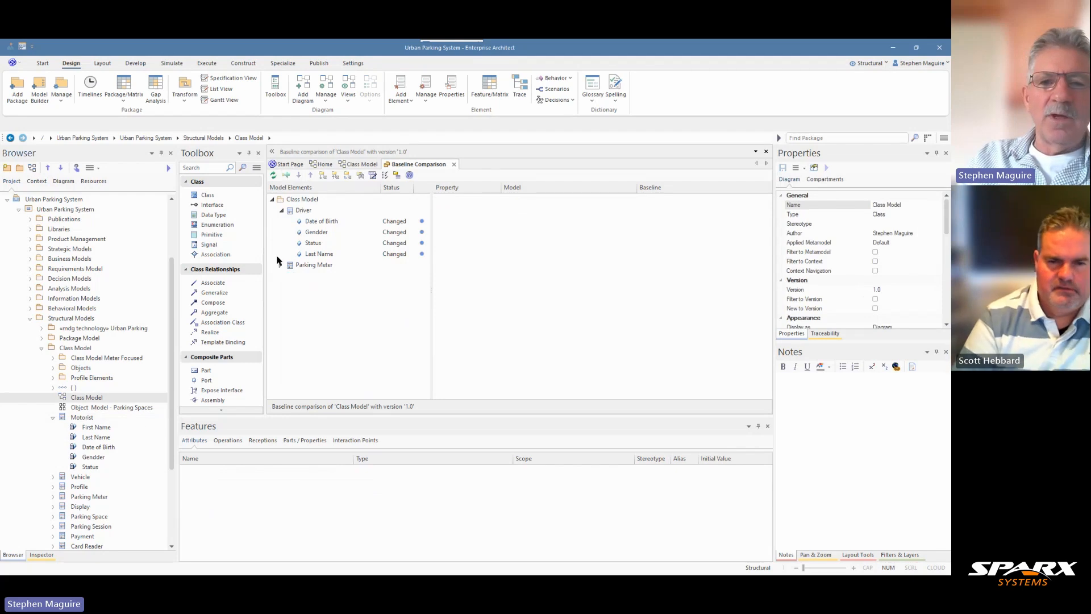
click(359, 164)
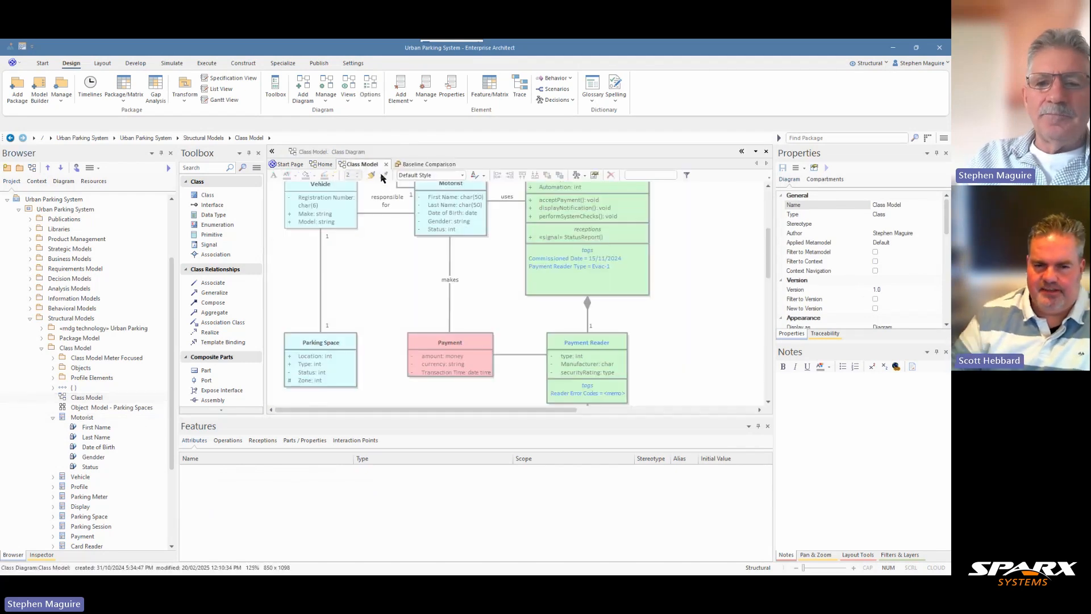
Reload the Class Model diagram, and collapse the Motorist class under the Class Model package in the project tree
right_click(373, 165)
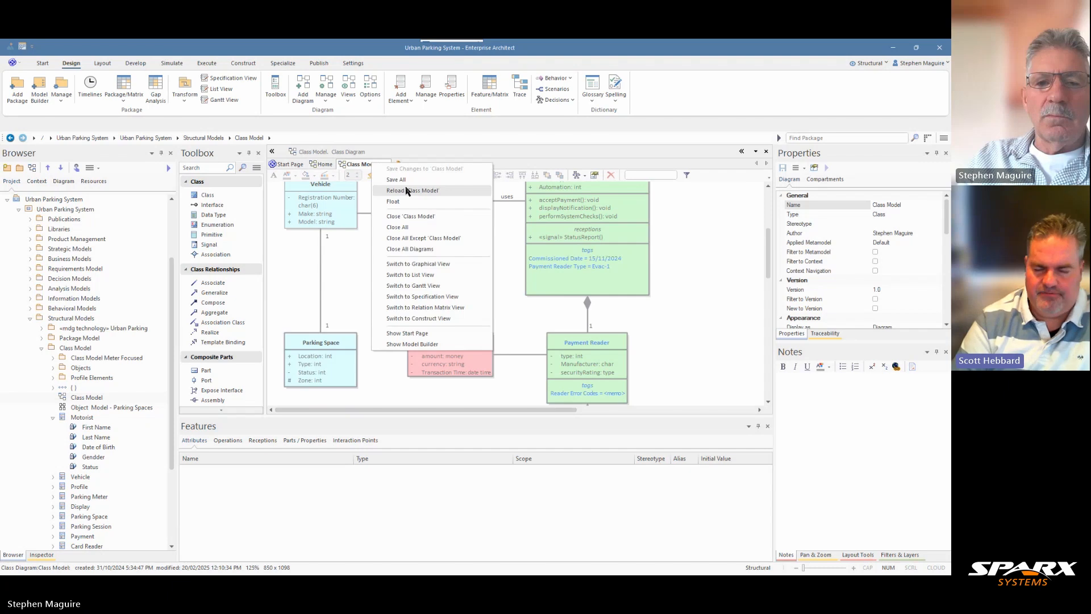
click(407, 191)
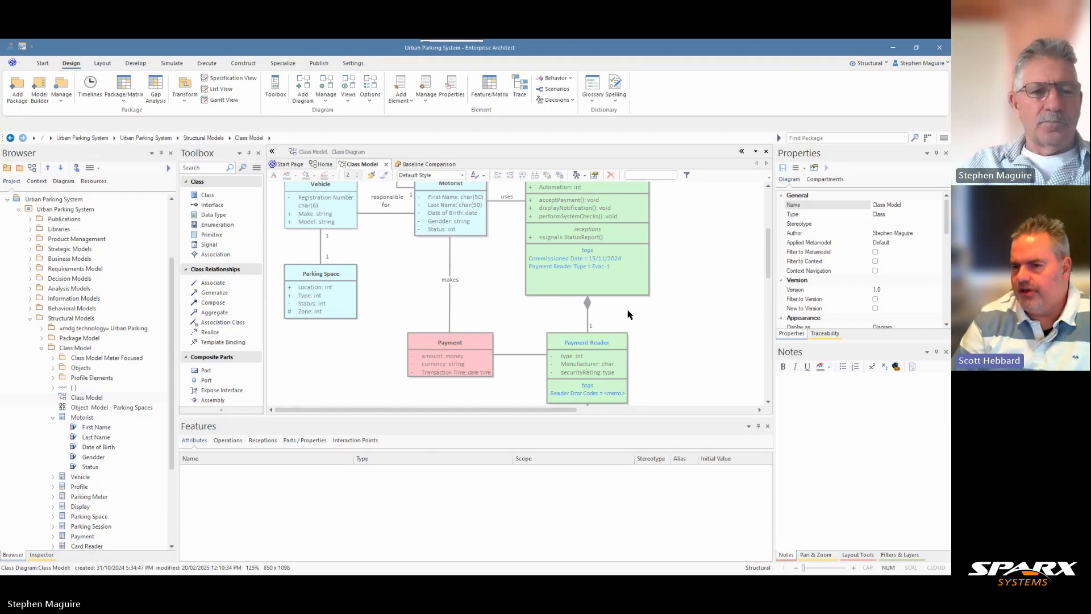
click(53, 418)
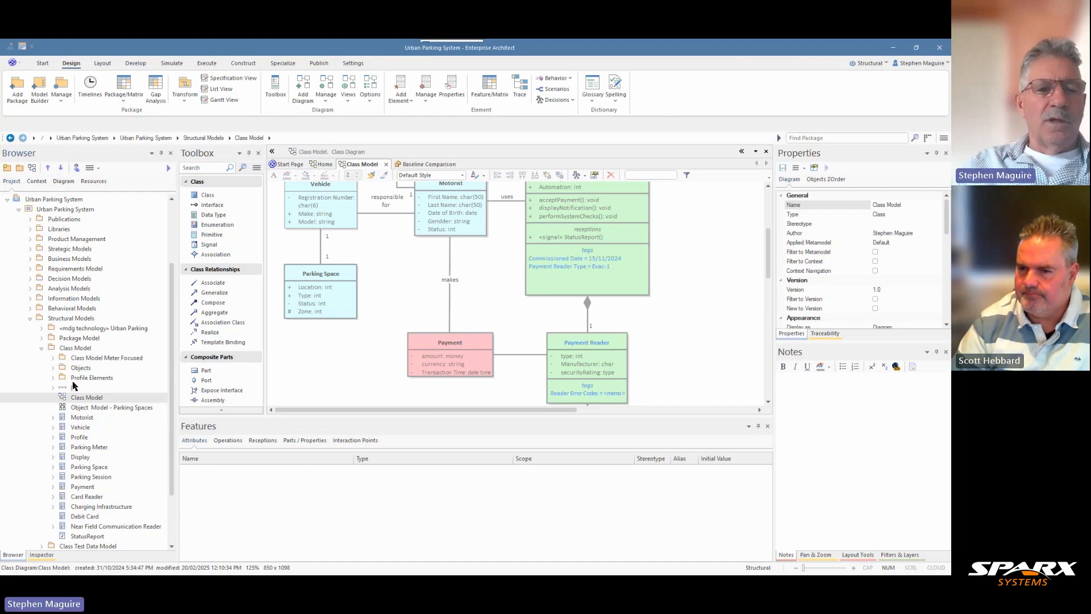
click(75, 348)
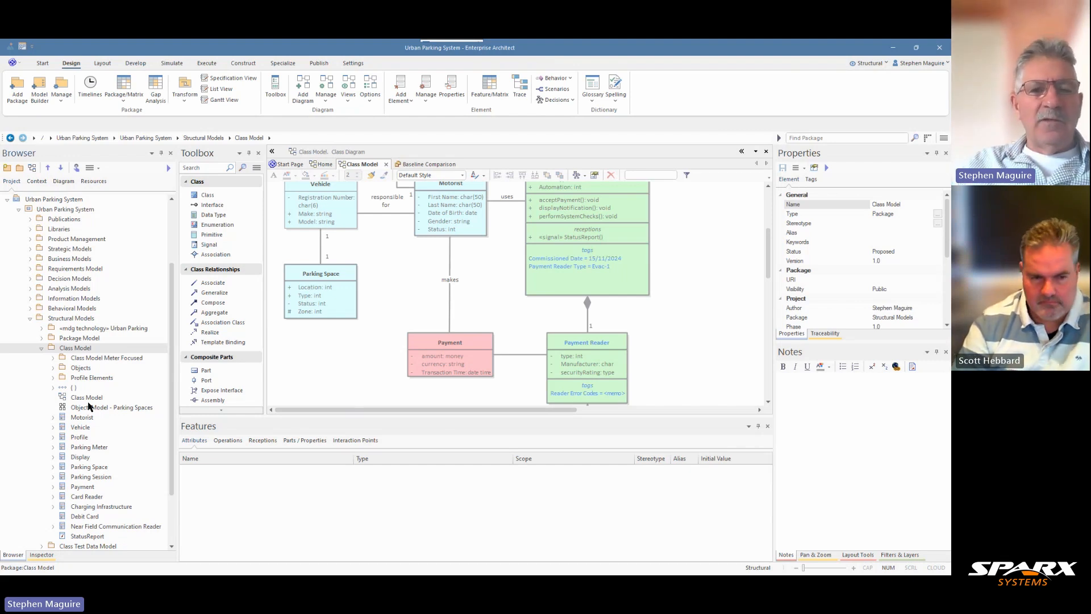
Correct the spelling of the Motorist class's Gendder attribute to Gender
click(449, 226)
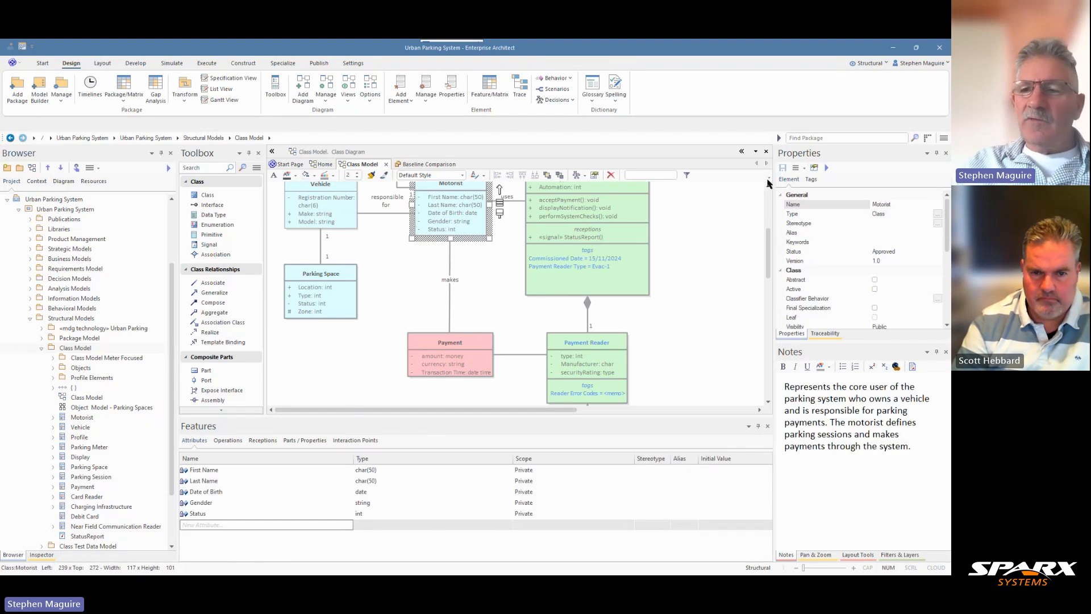
click(203, 502)
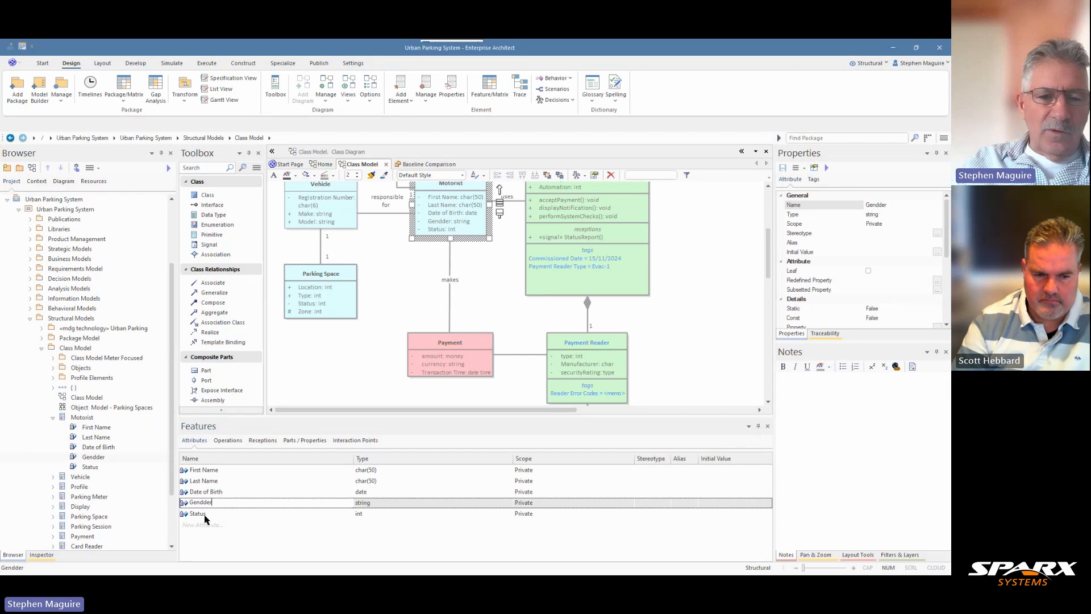
click(204, 501)
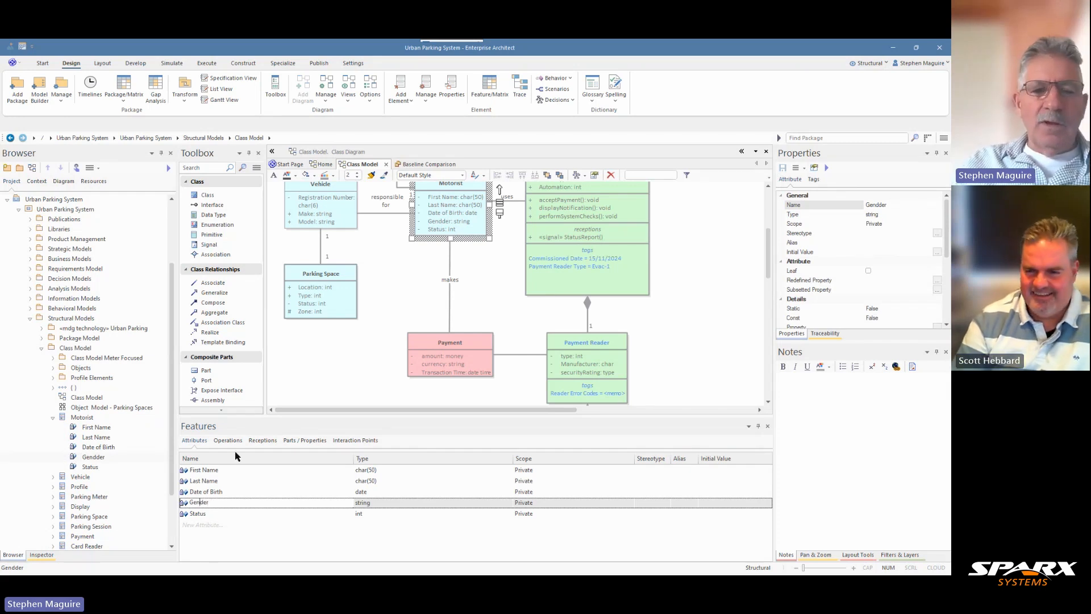
click(386, 344)
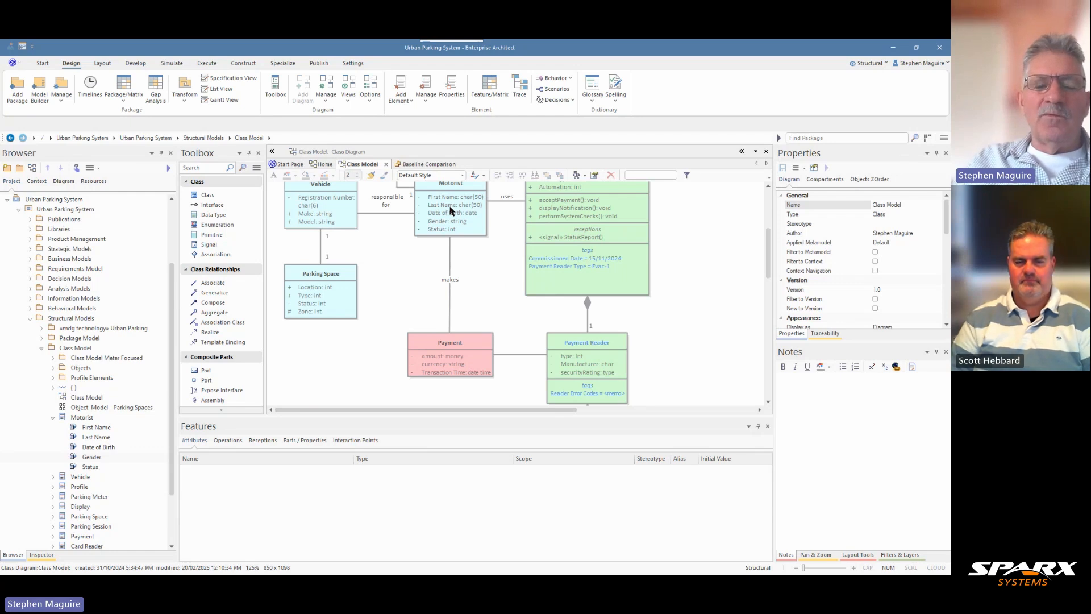
Create a new baseline of the Class Model package with version 1.1 and "After PM Review" in front of the baseline time note
click(77, 349)
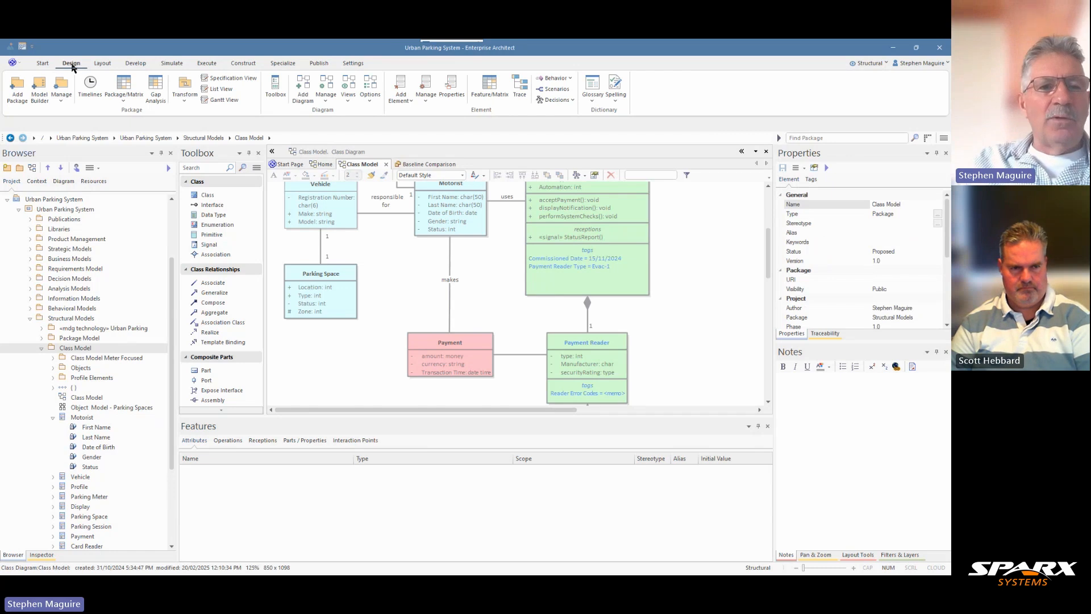
click(61, 102)
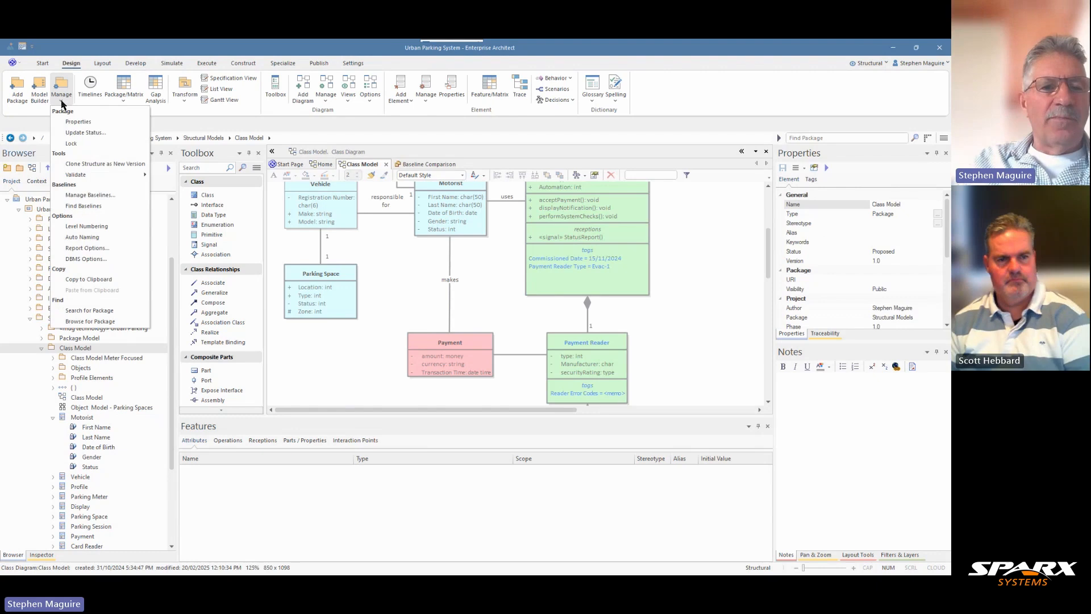
click(106, 195)
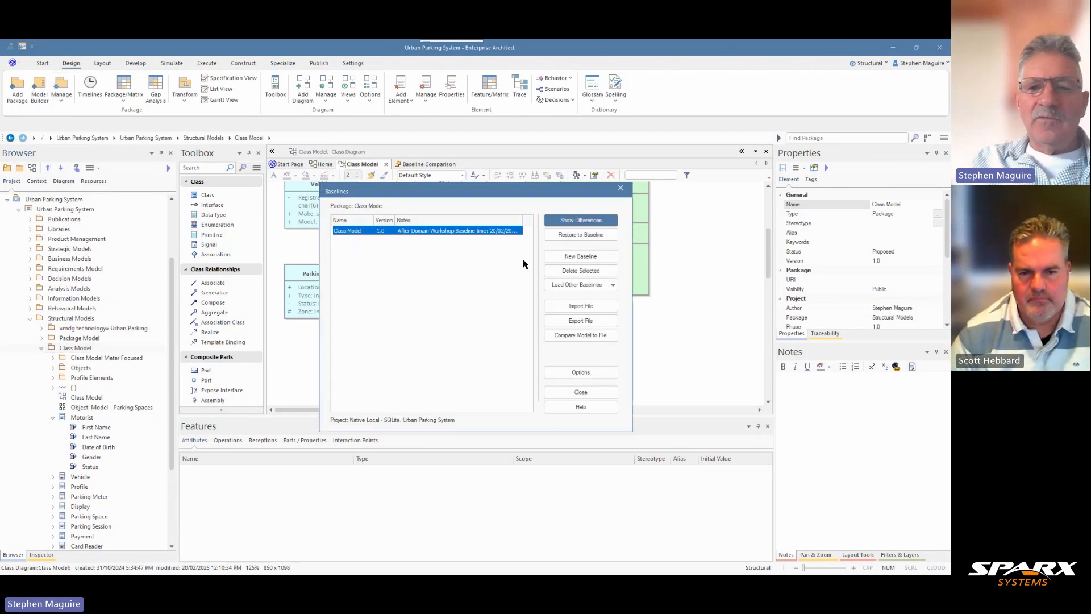
click(575, 258)
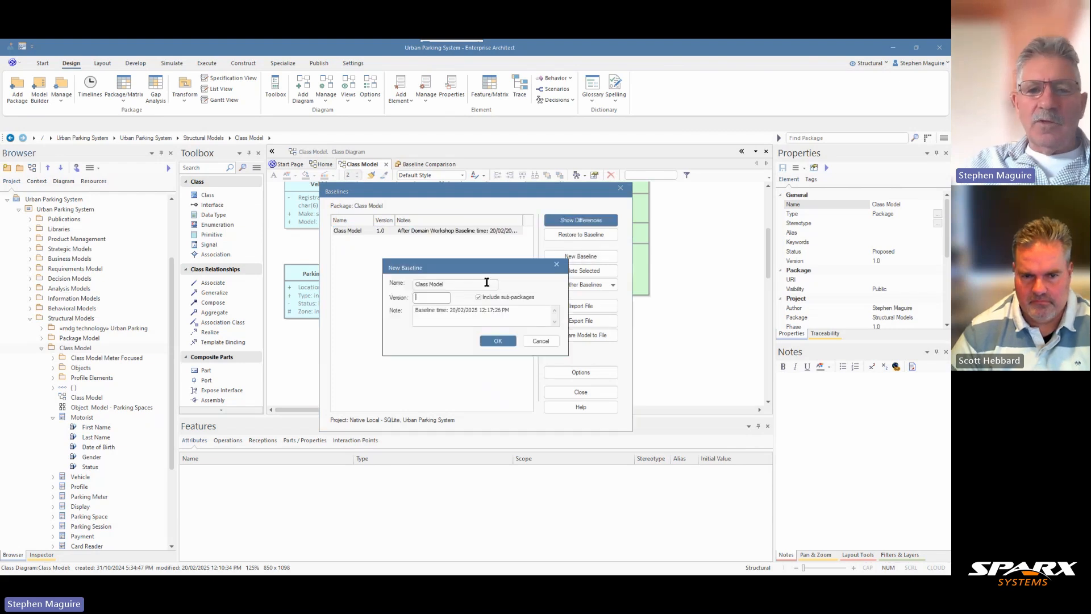
text(1.1)
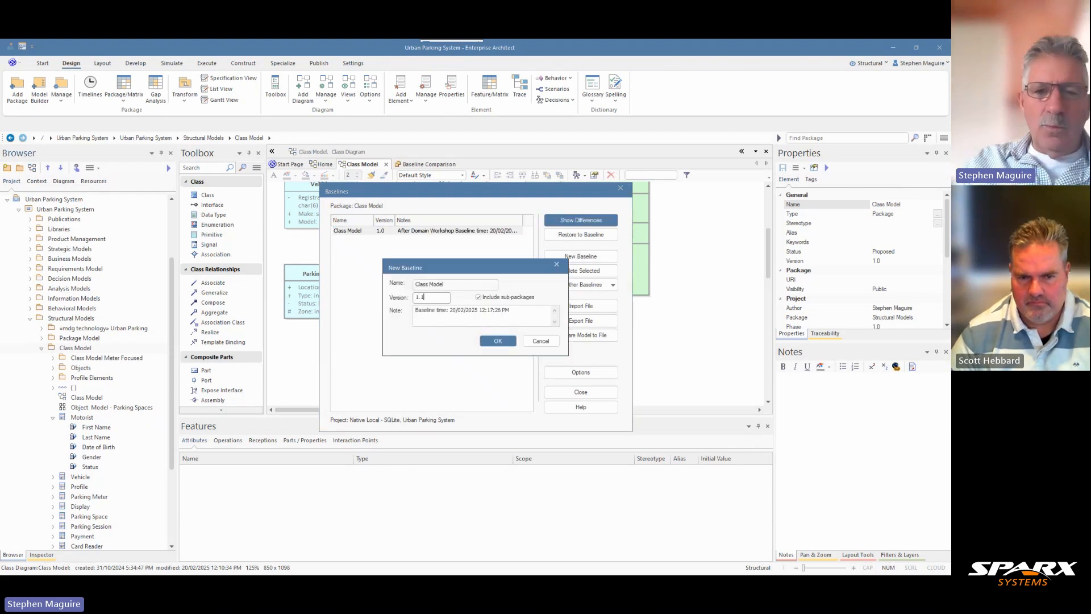
click(415, 310)
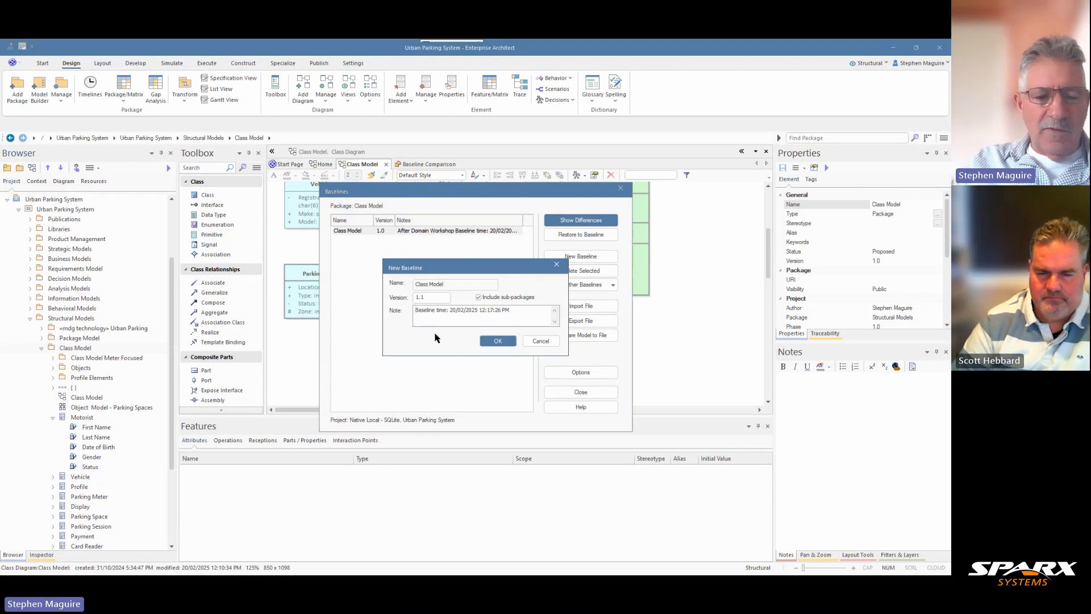
text(A)
text(fter )
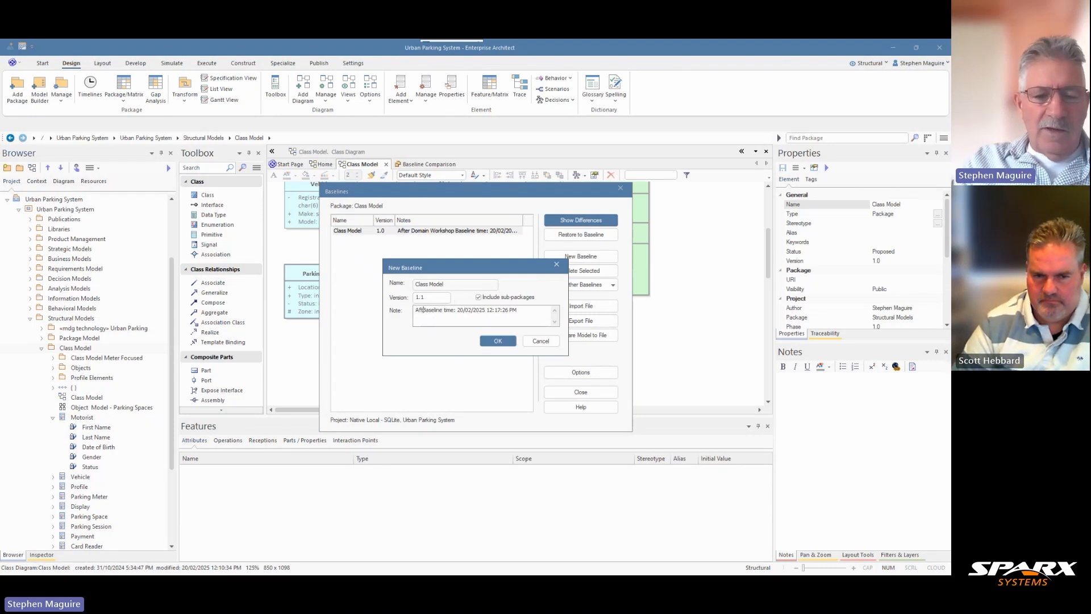
text(PM)
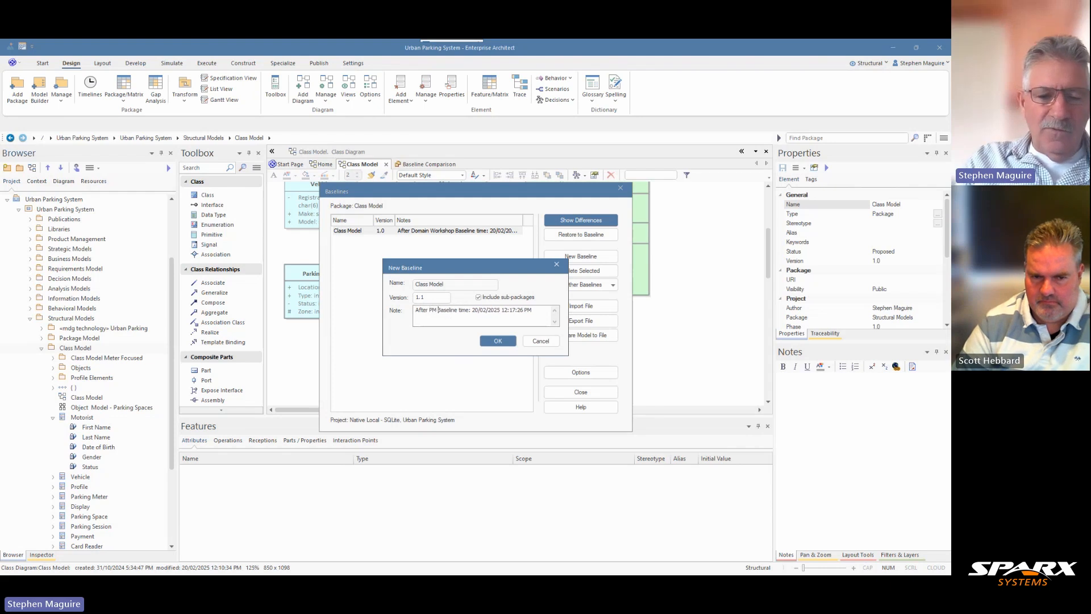
text( Review Baseline)
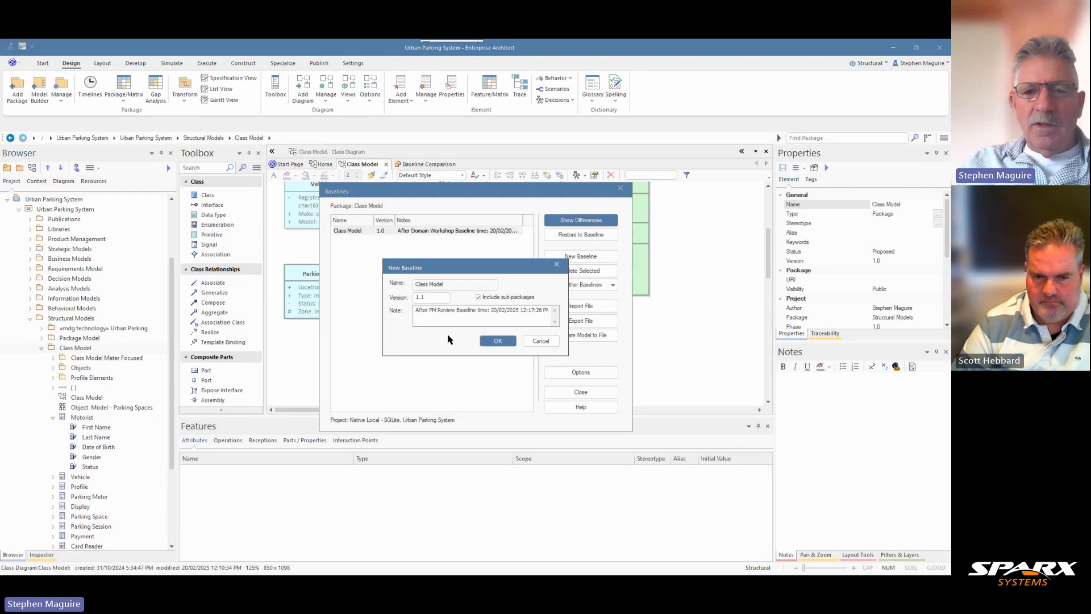
click(497, 342)
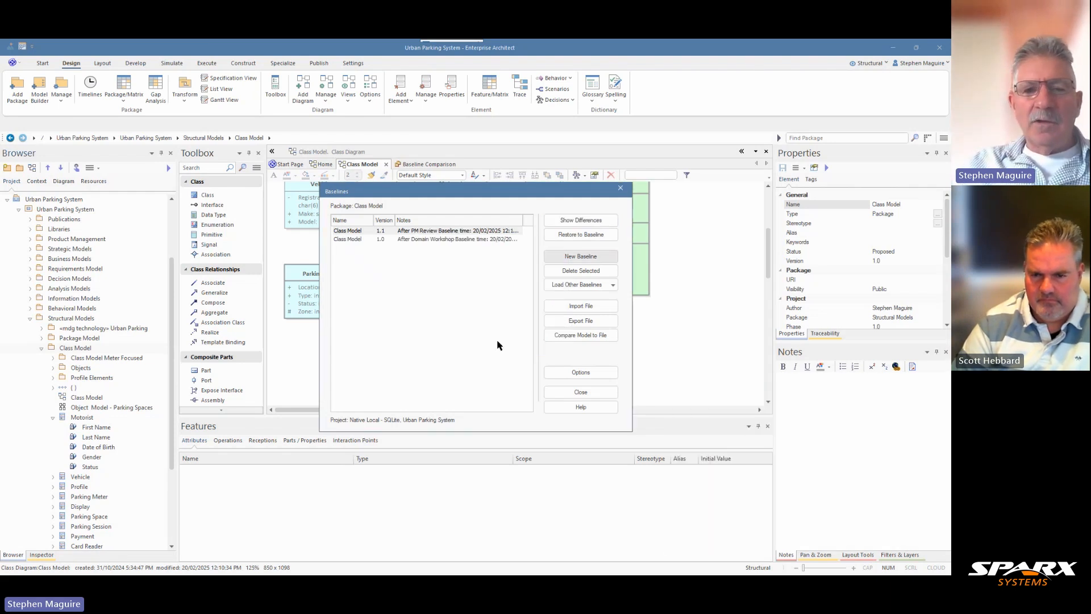
Review the package's two baselines, the compare options and the sources for loading other baselines, changing nothing, and close the baseline manager
click(426, 239)
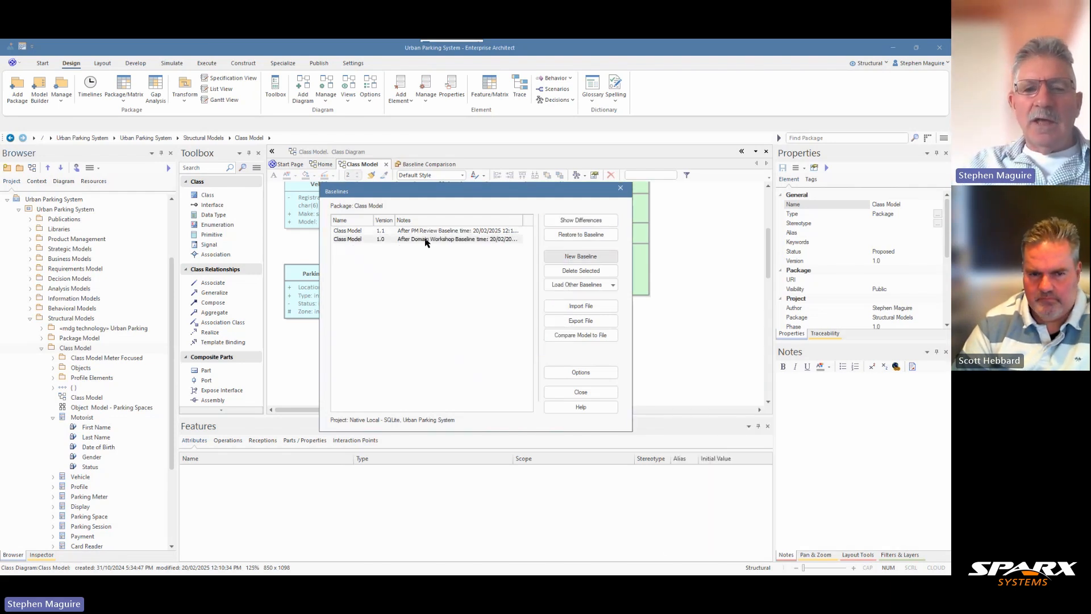
click(424, 231)
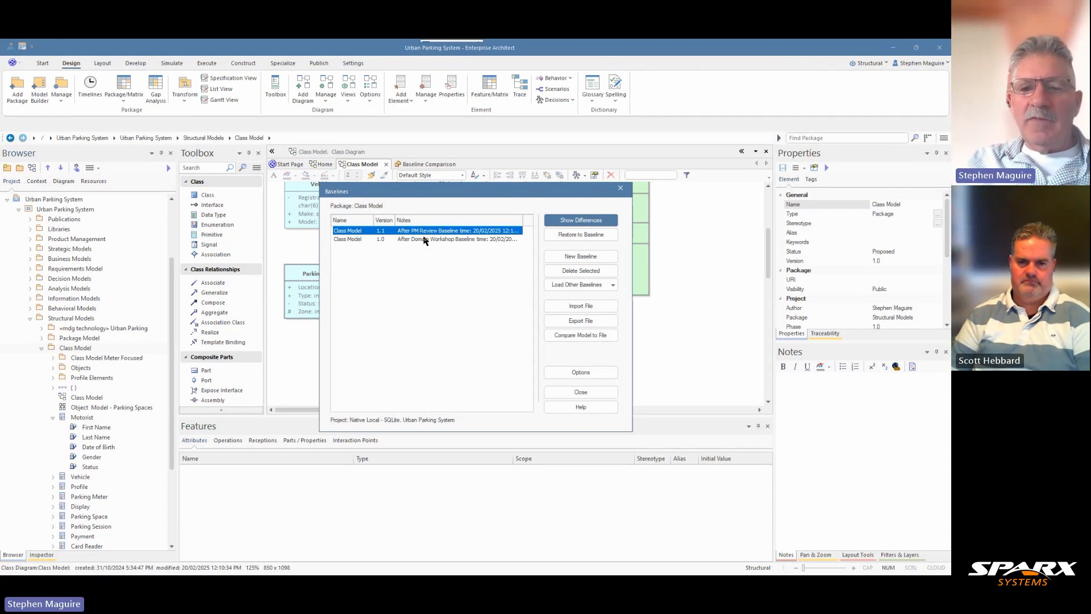
click(573, 374)
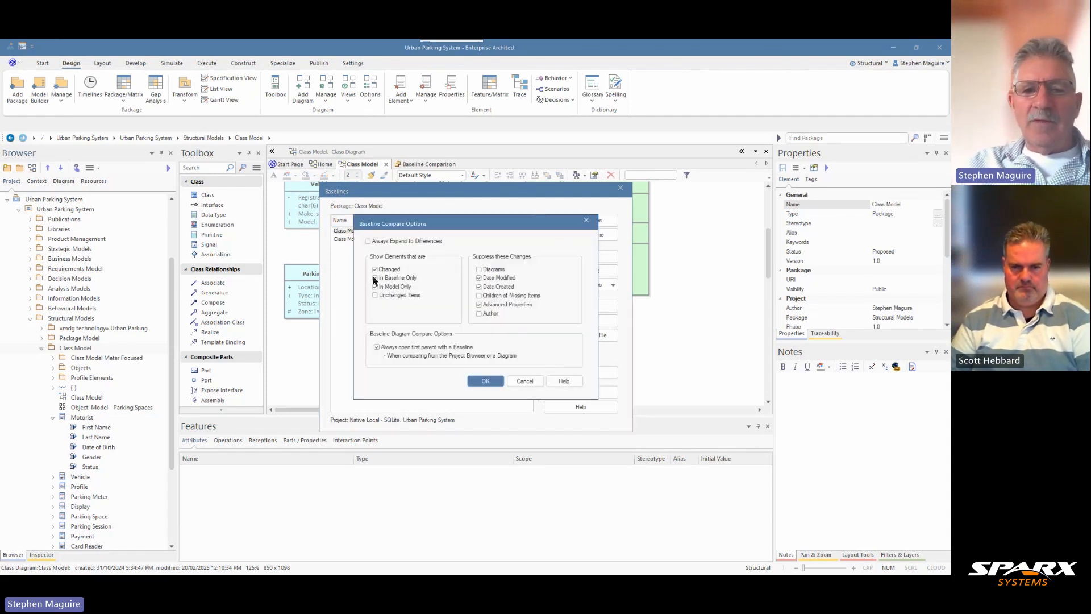
click(523, 382)
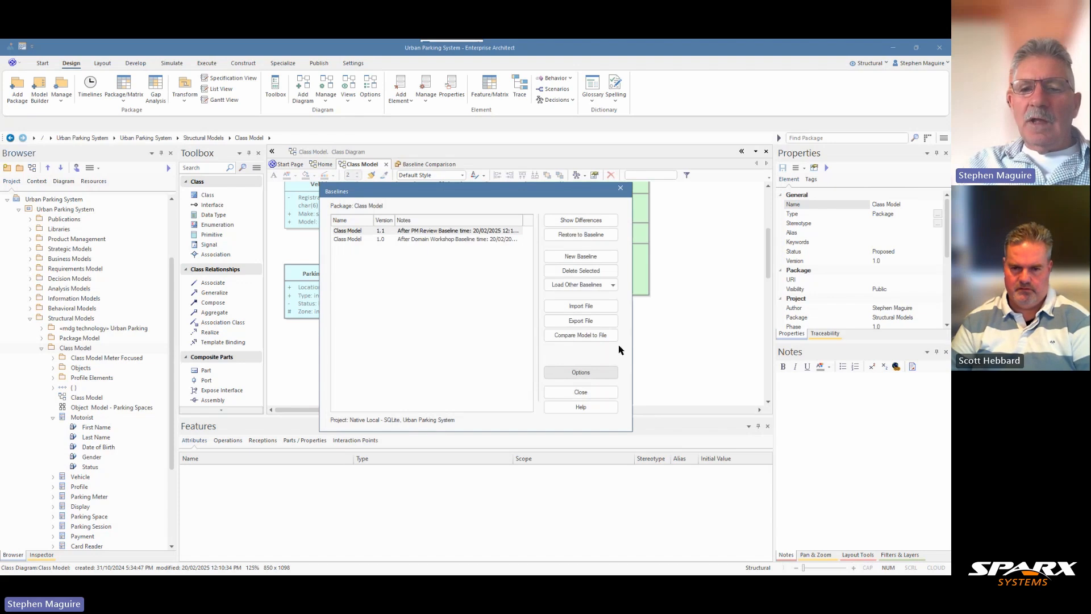
click(613, 286)
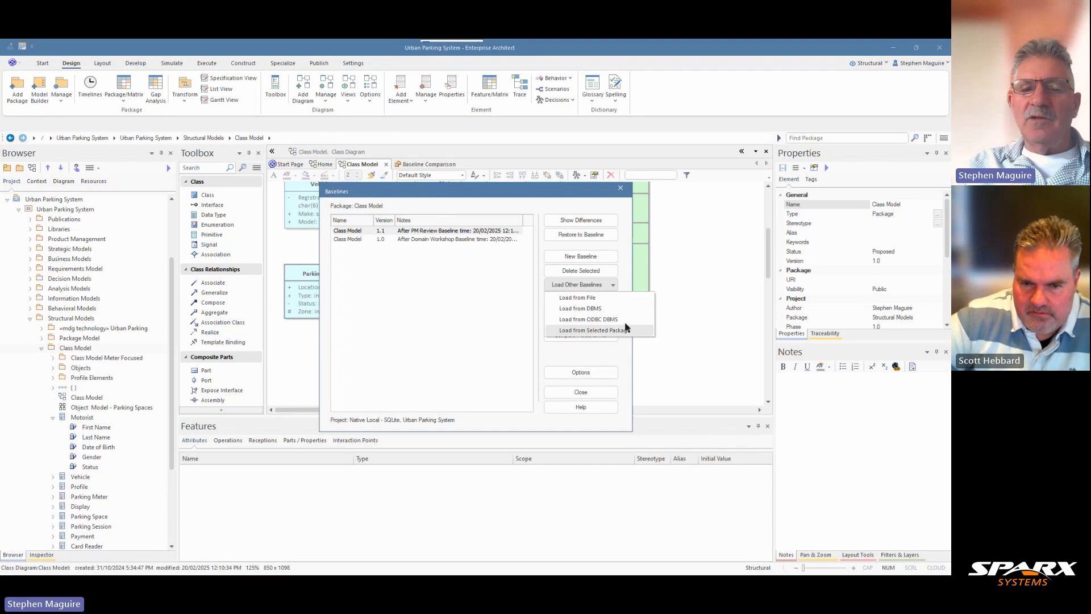
click(523, 194)
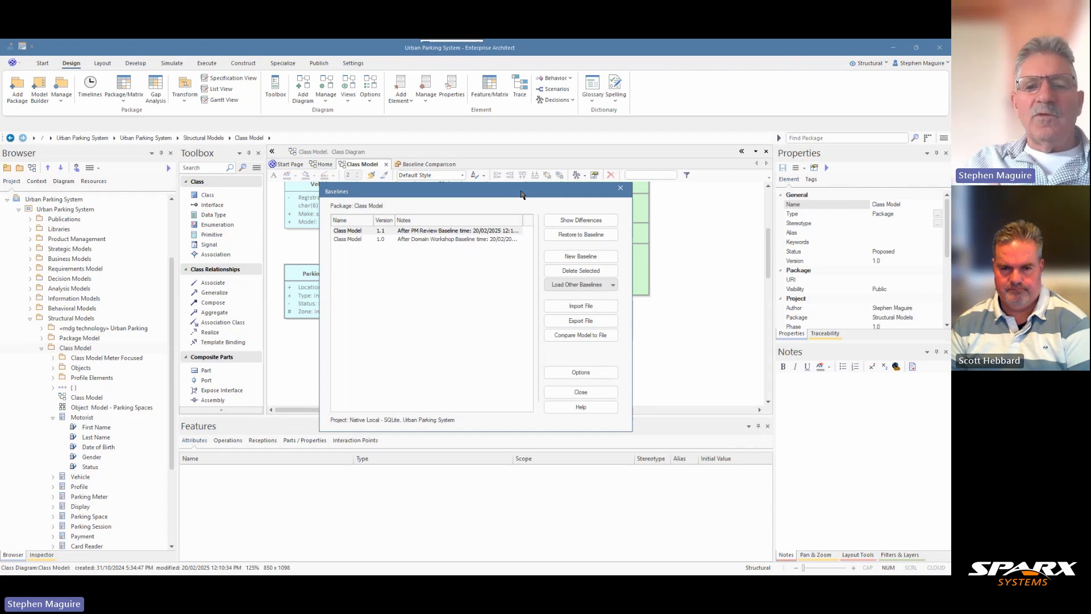
click(621, 188)
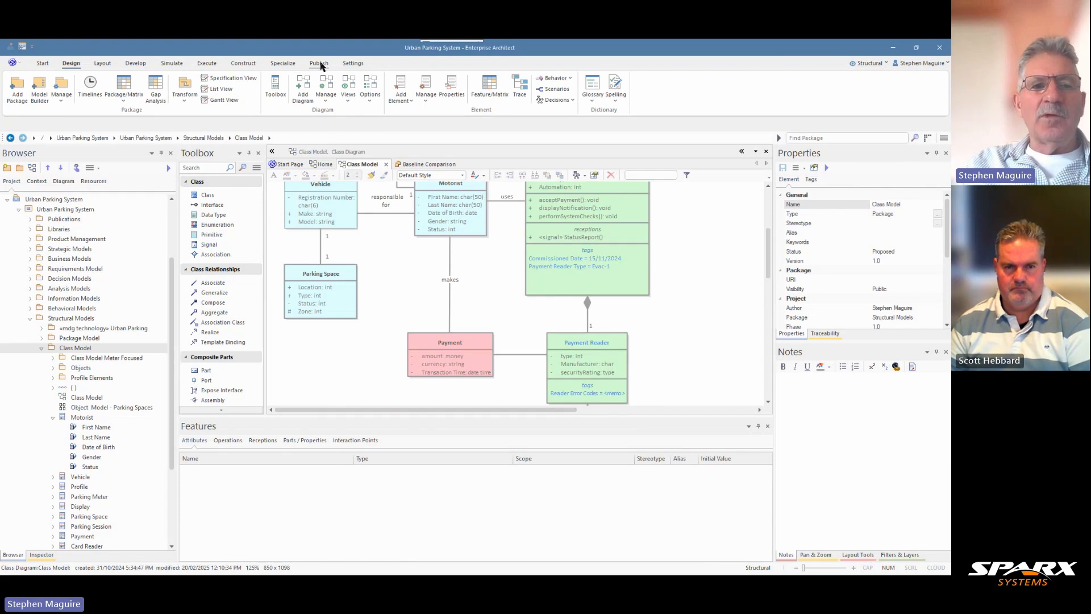
Open the Reusable Asset Service and view the registry's cloud connection settings without connecting
click(320, 63)
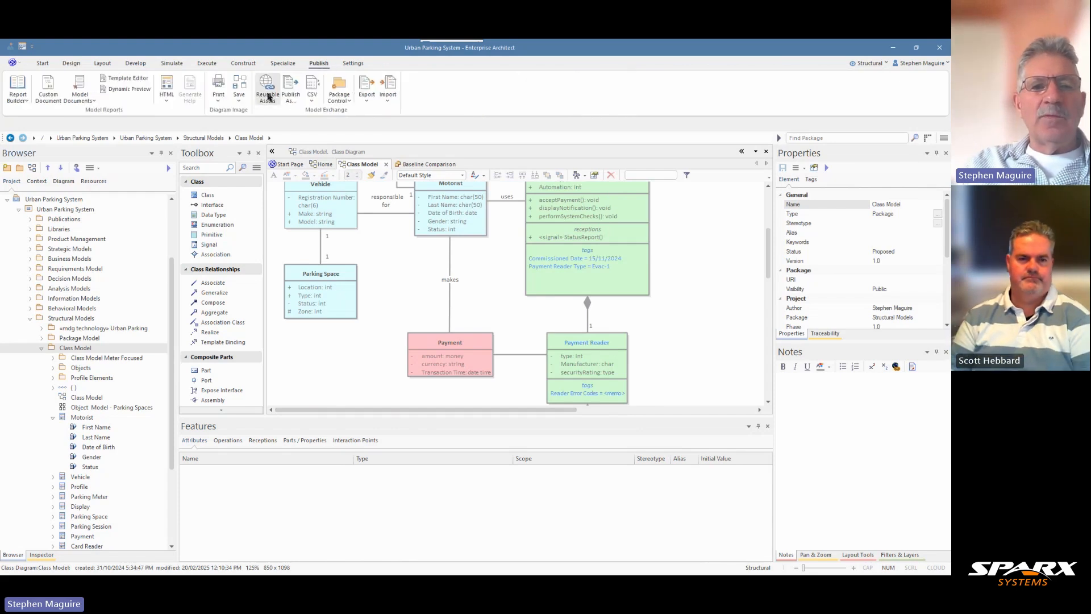
click(267, 91)
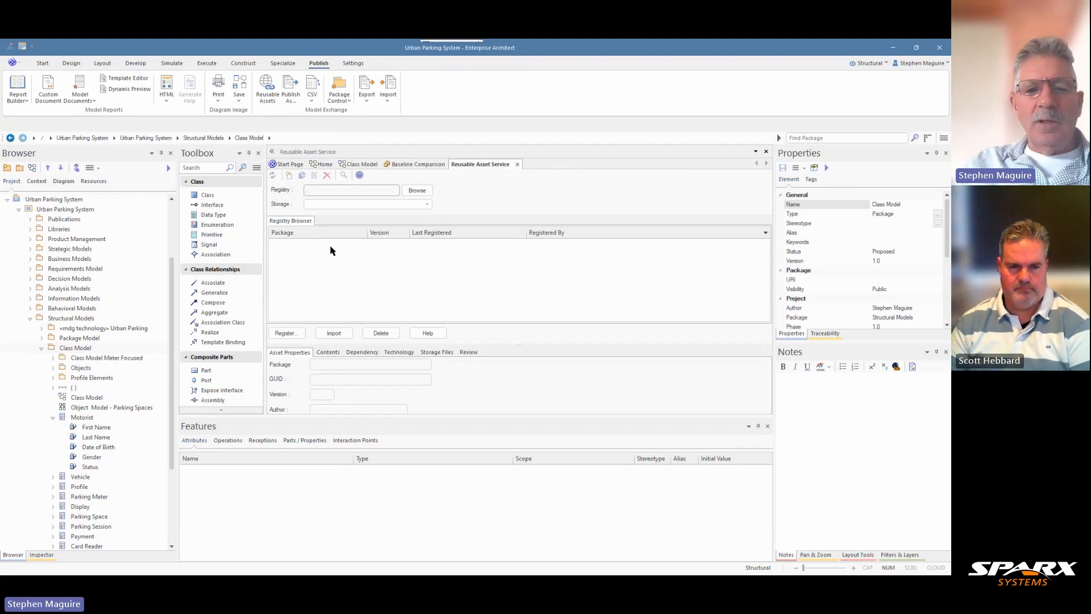
click(416, 191)
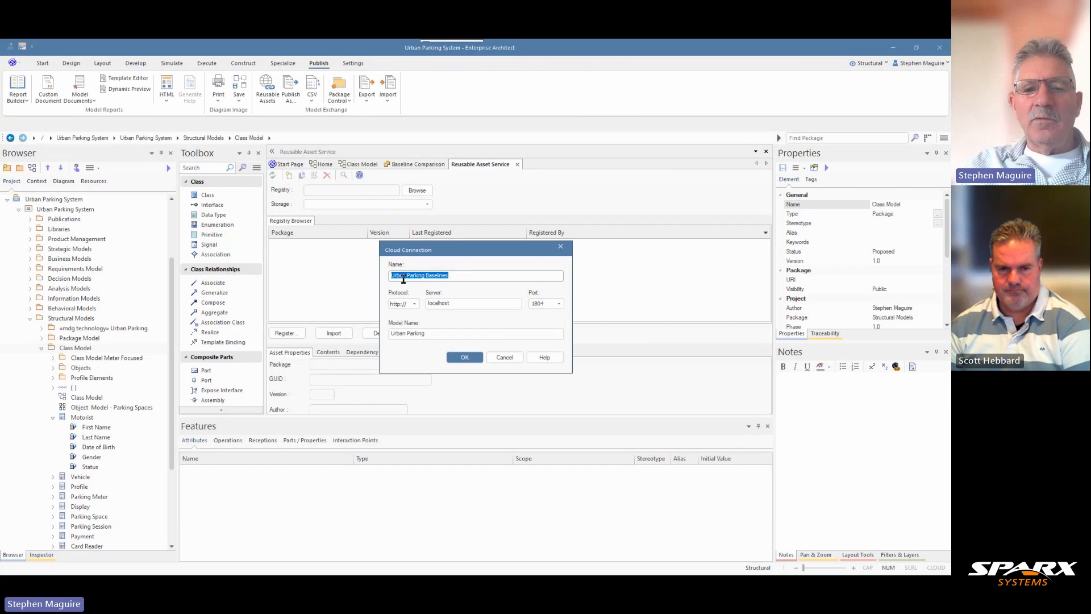
click(505, 357)
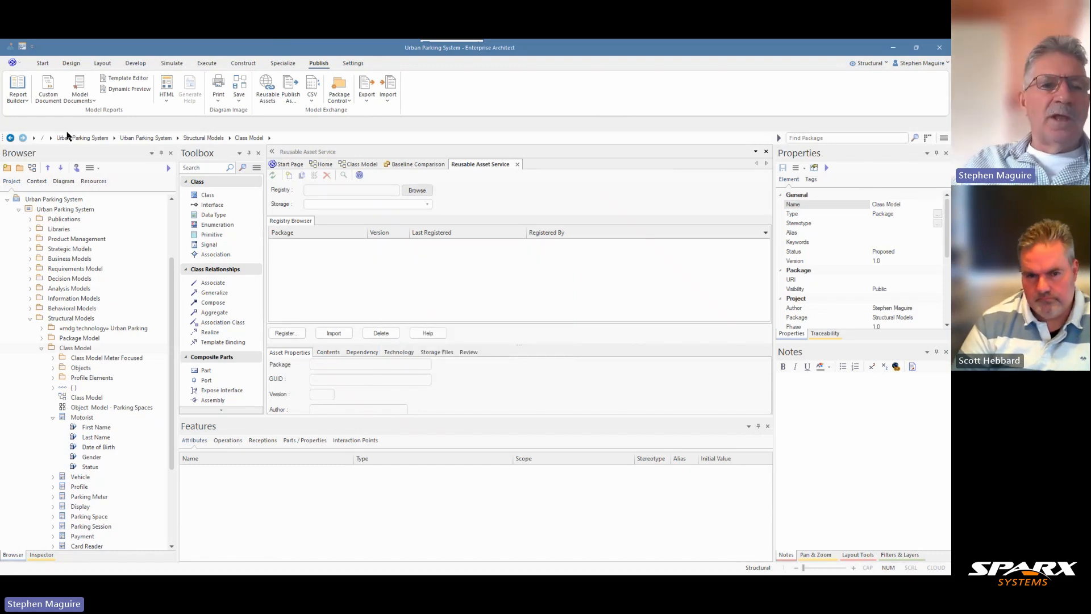
Run the Find Baselines search for the project, collapse the Class Model package in the tree, and select the version 1.1 result
click(71, 63)
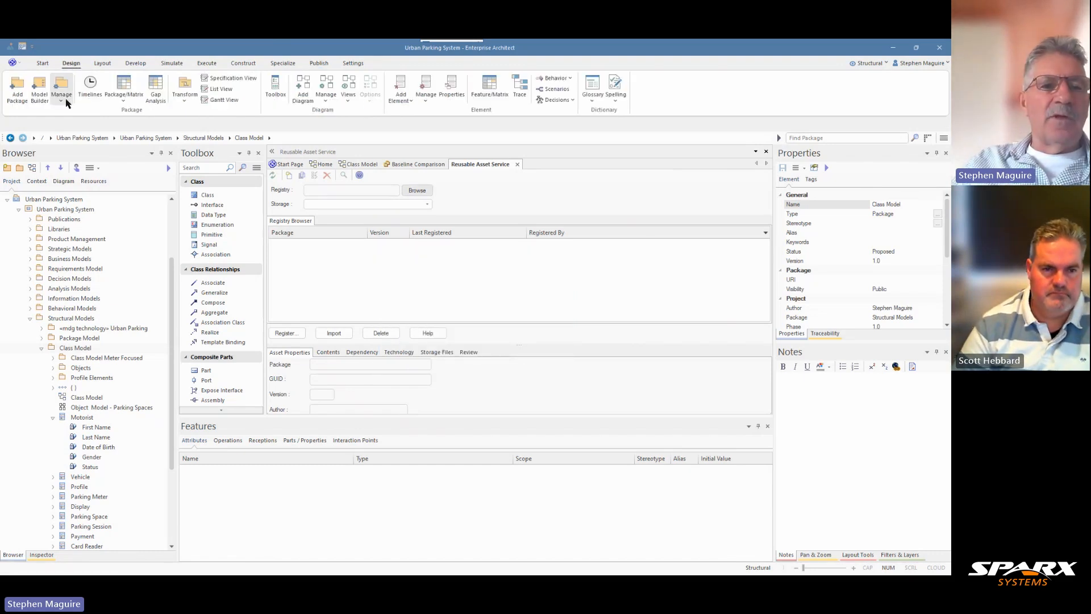
click(64, 98)
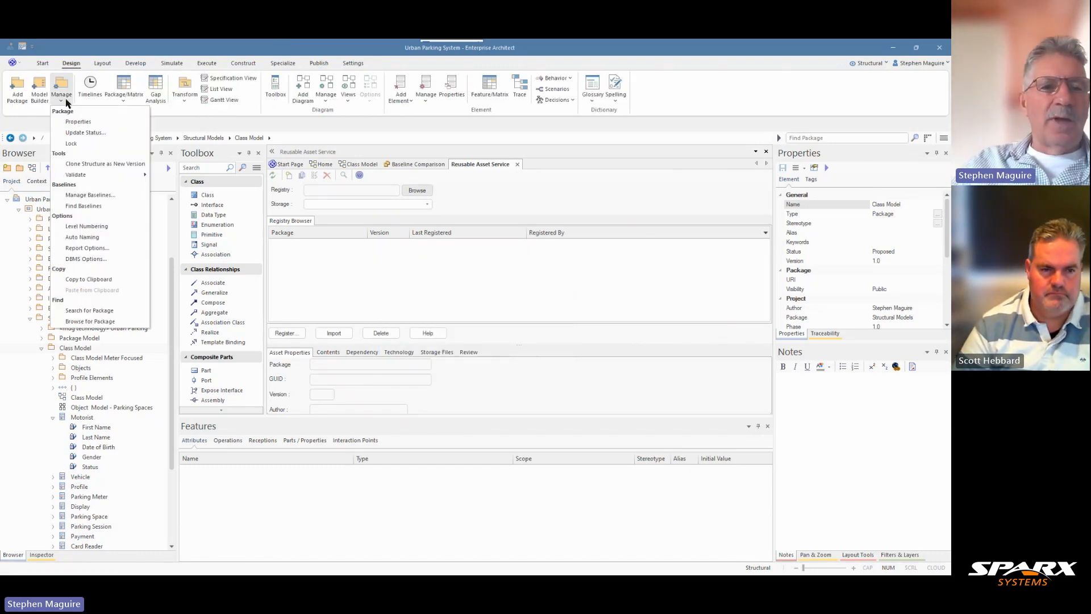
click(94, 209)
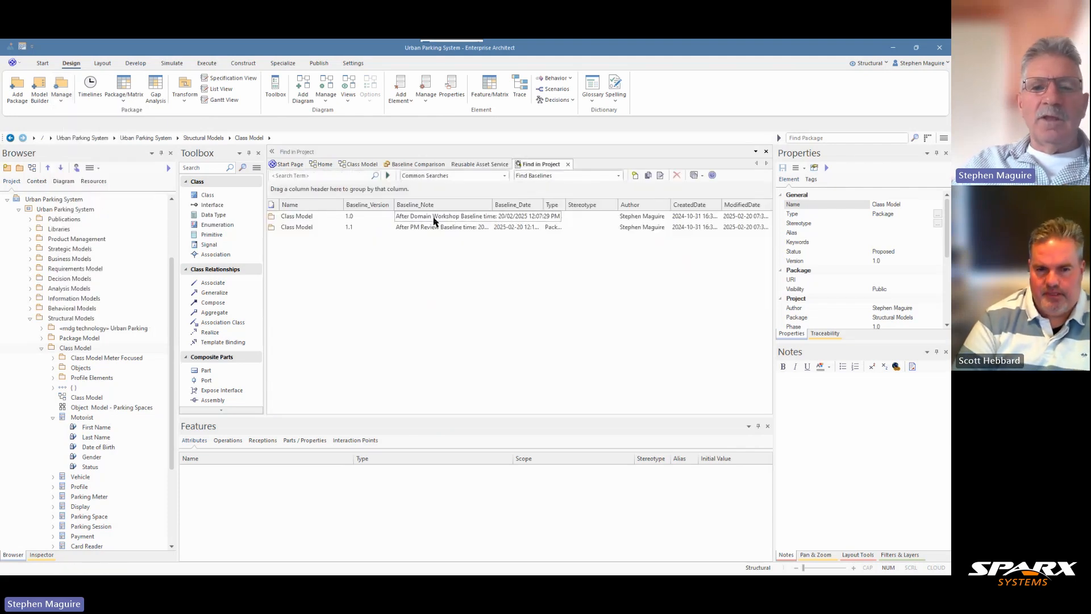
click(41, 348)
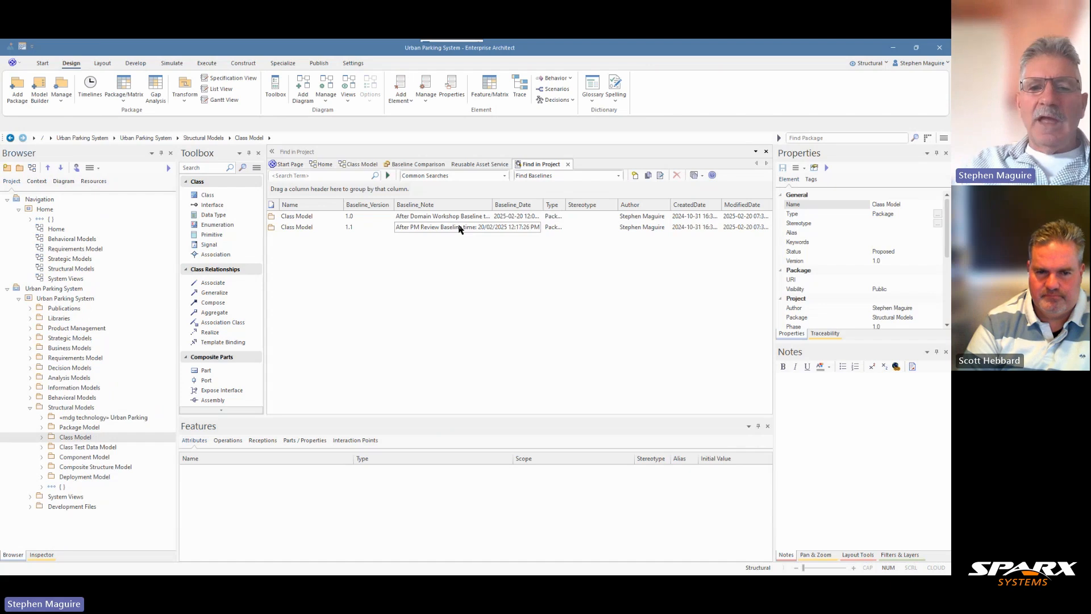
click(427, 229)
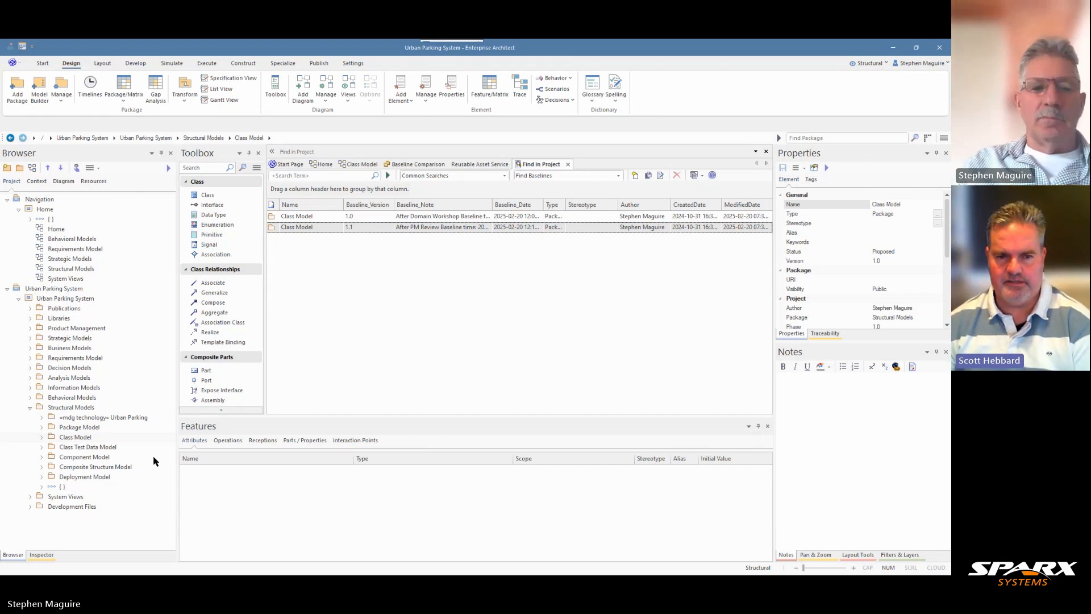
Expand the Class Model package in the project tree and open its baseline manager
click(42, 438)
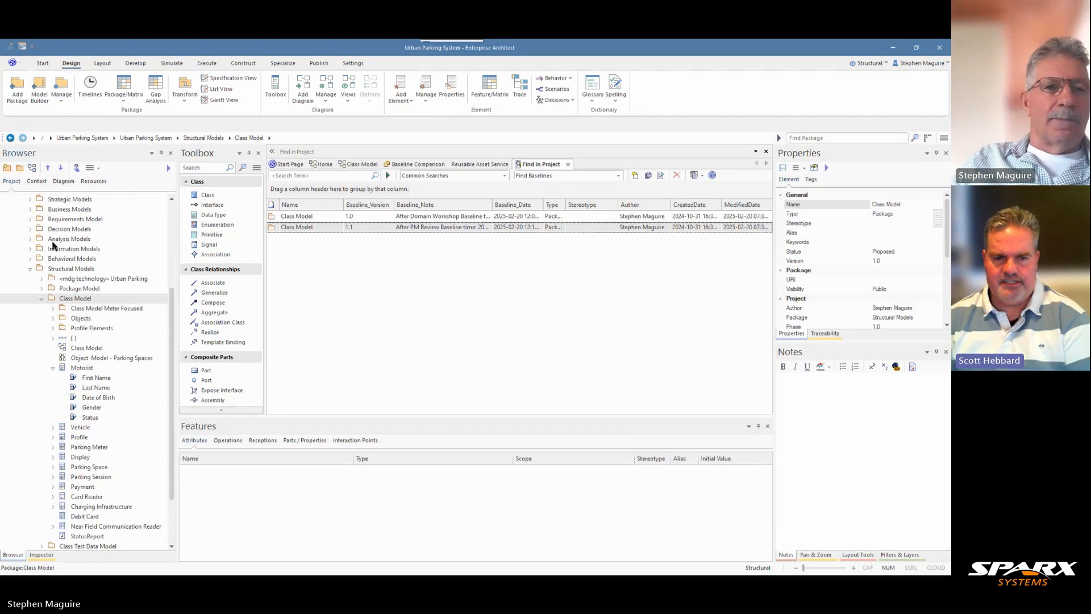
click(61, 95)
click(90, 195)
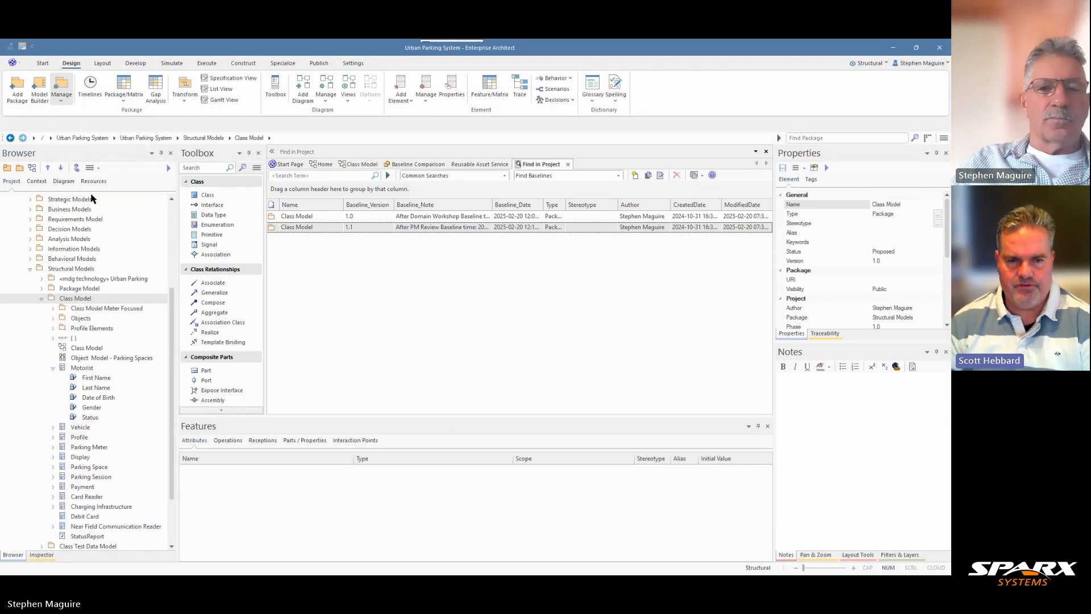